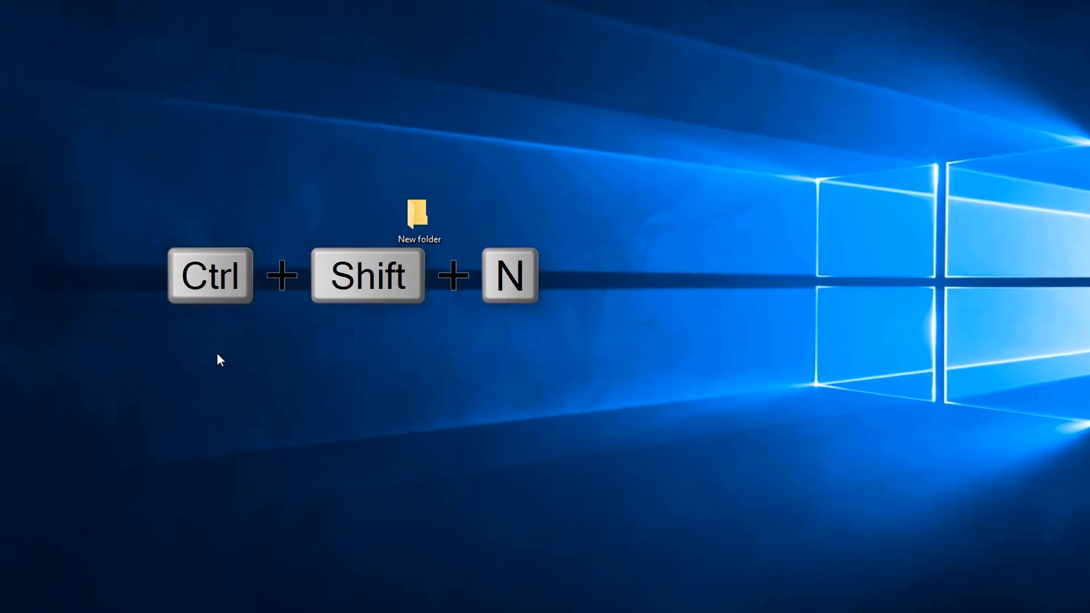
- Create a second new folder on the desktop and move it away from the corner, closer to the existing folder
key("ctrl+shift+n")
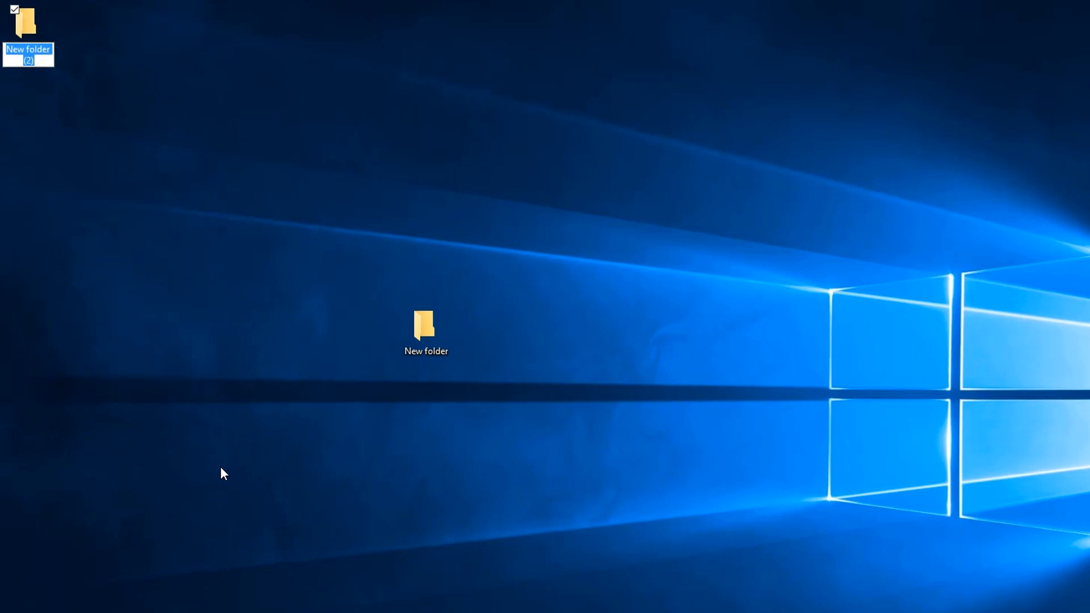
left_click(29, 26)
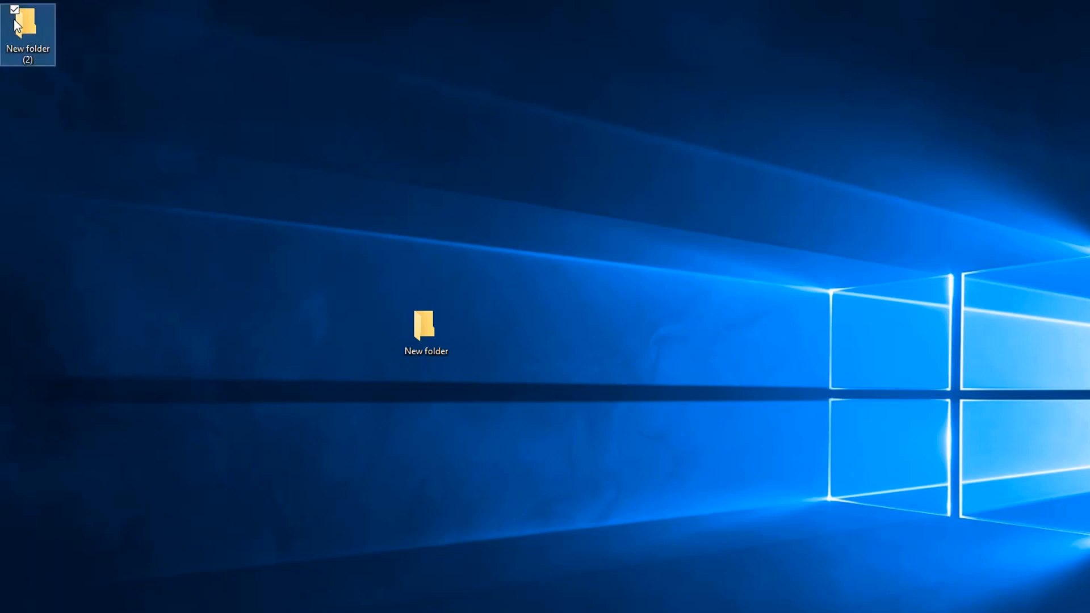
left_click_drag(30, 27, 202, 180)
left_click(285, 129)
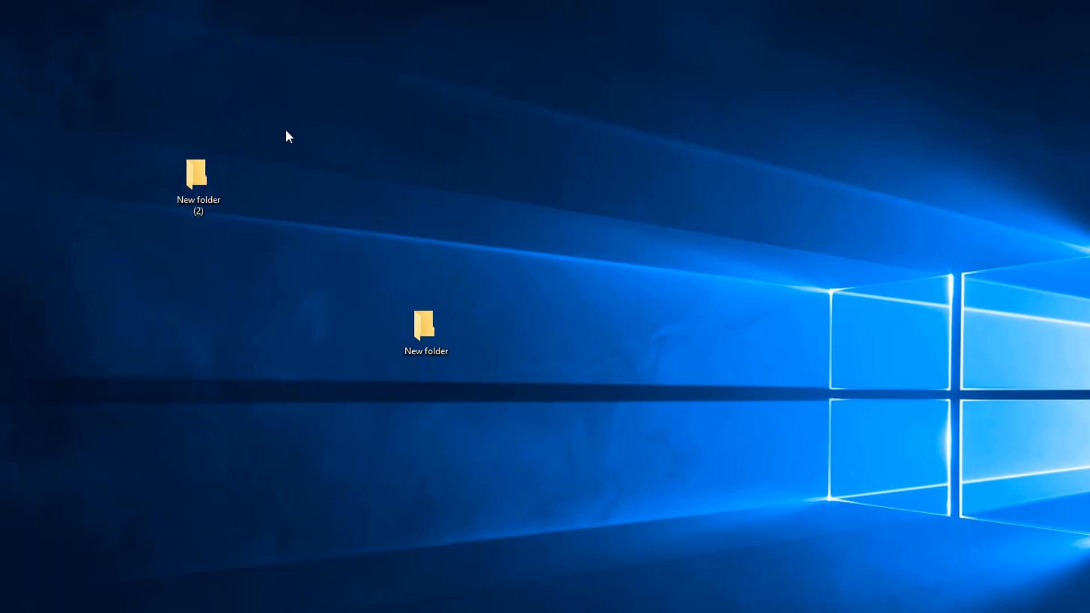
- Rename the desktop folder "New folder" as "Section 1"
left_click(219, 168)
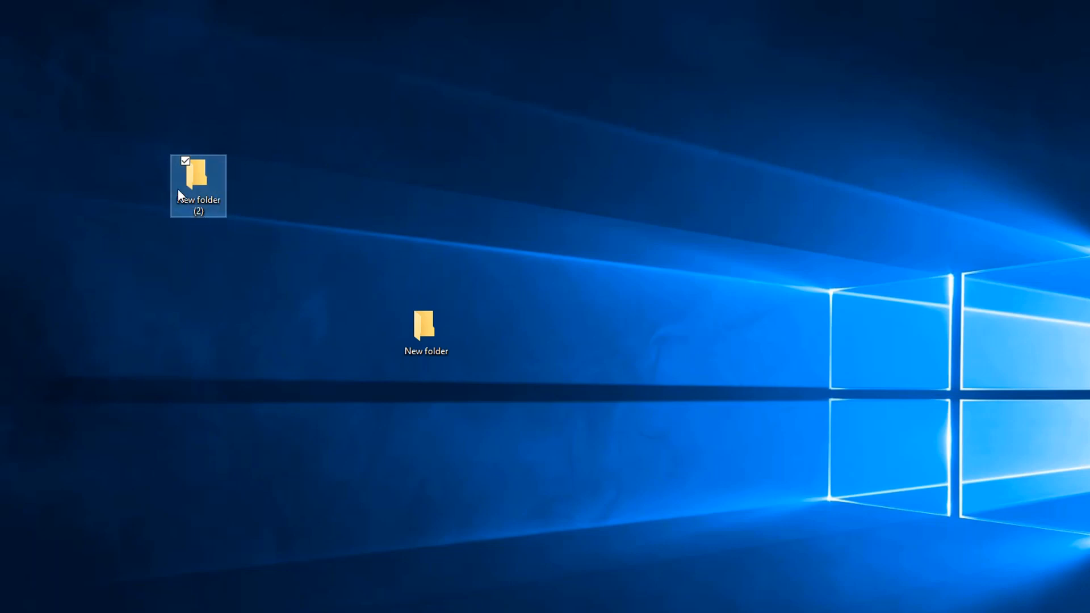
left_click(426, 328)
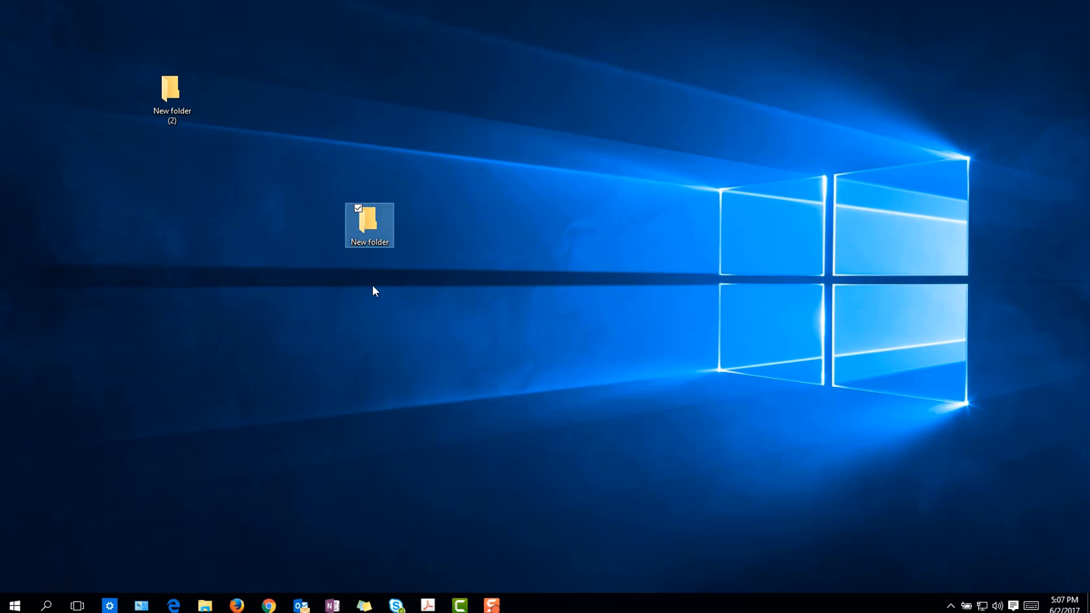
key("F2")
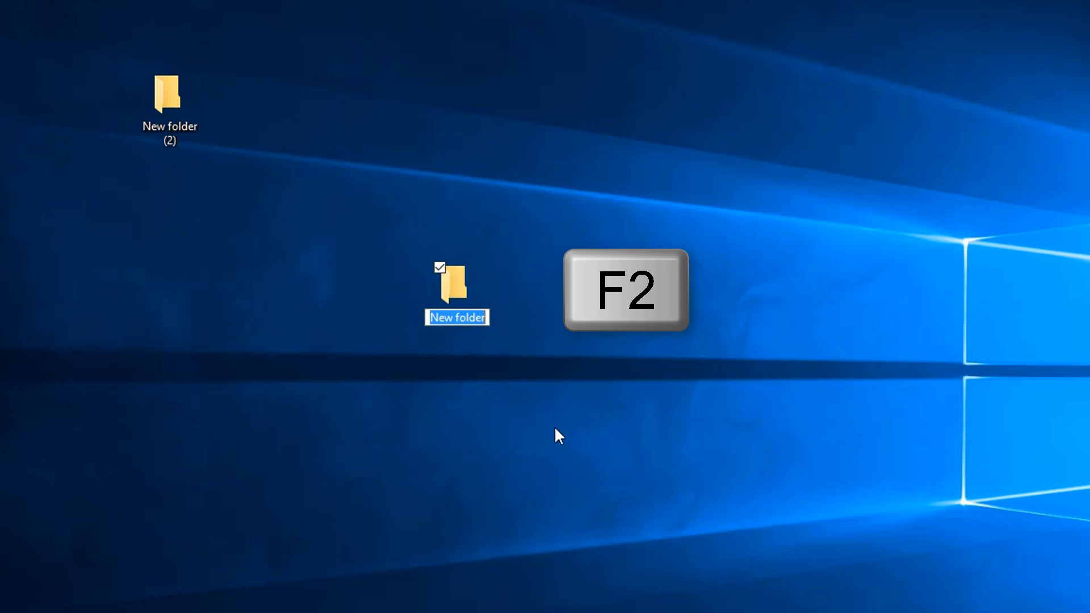
type("Sec")
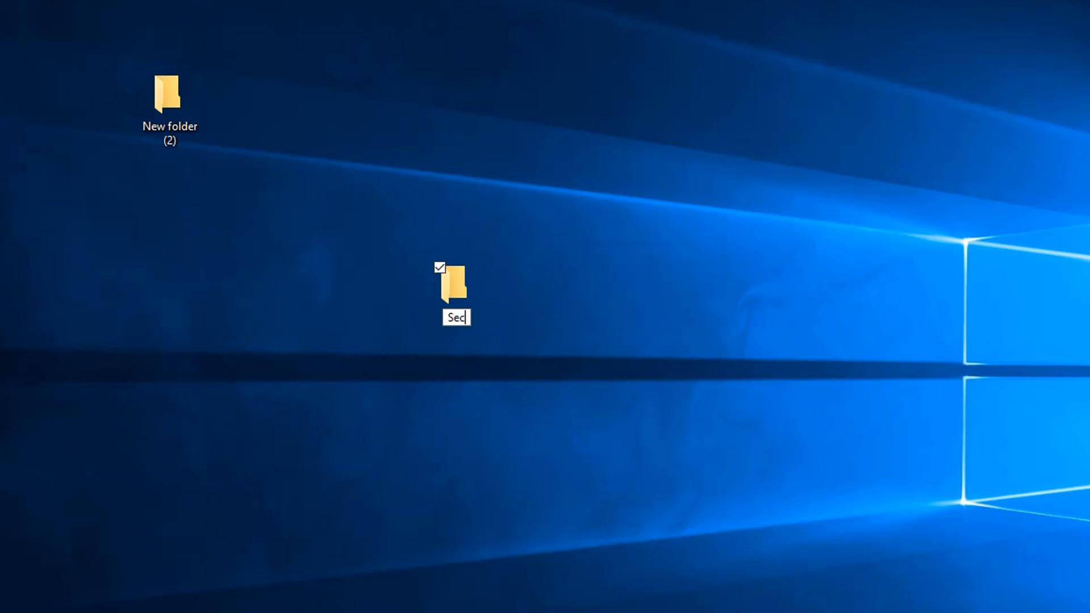
type("tion 1")
key("Return")
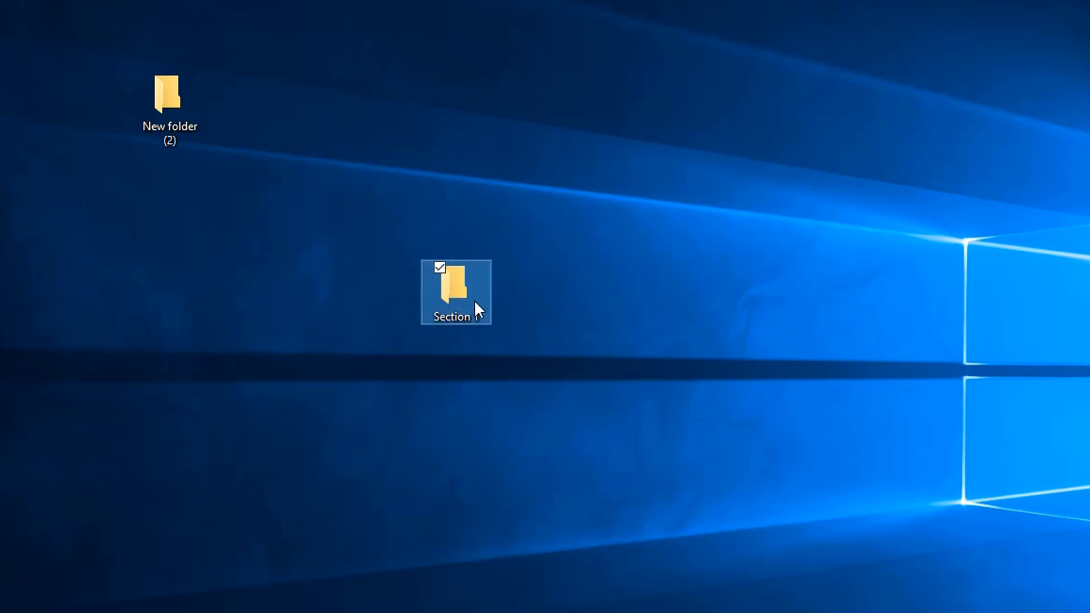
- Rename the desktop folder "New folder (2)" as "Section 2"
left_click(185, 127)
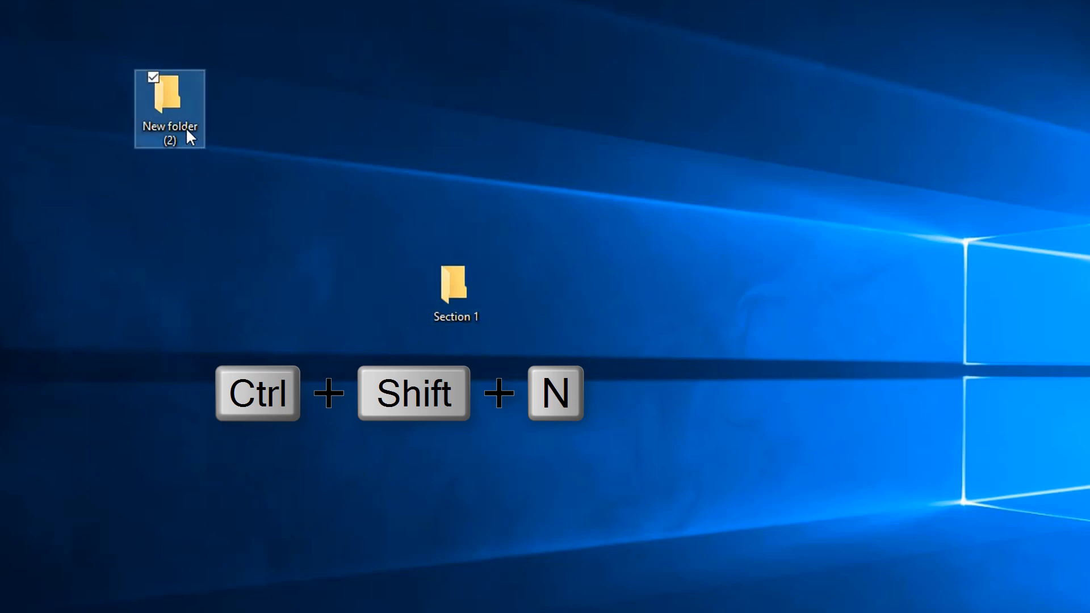
key("F2")
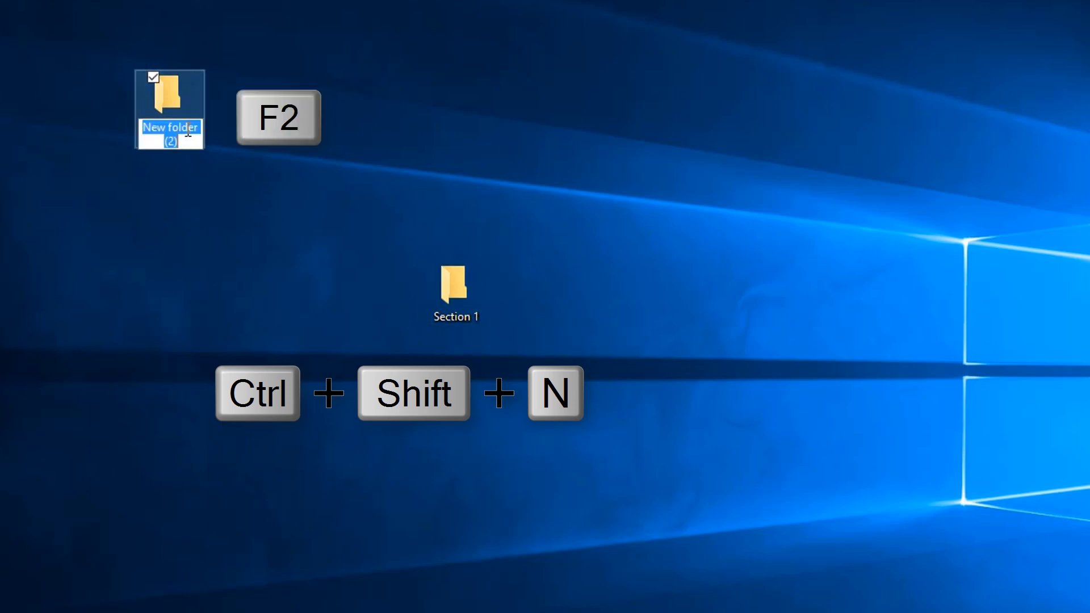
type("Se")
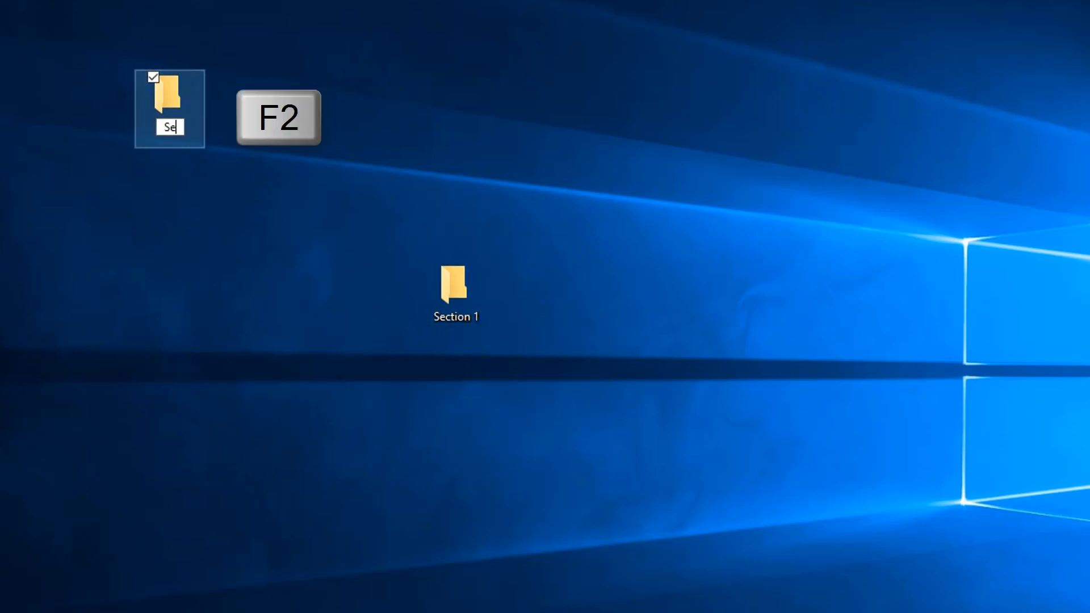
type("ction 2")
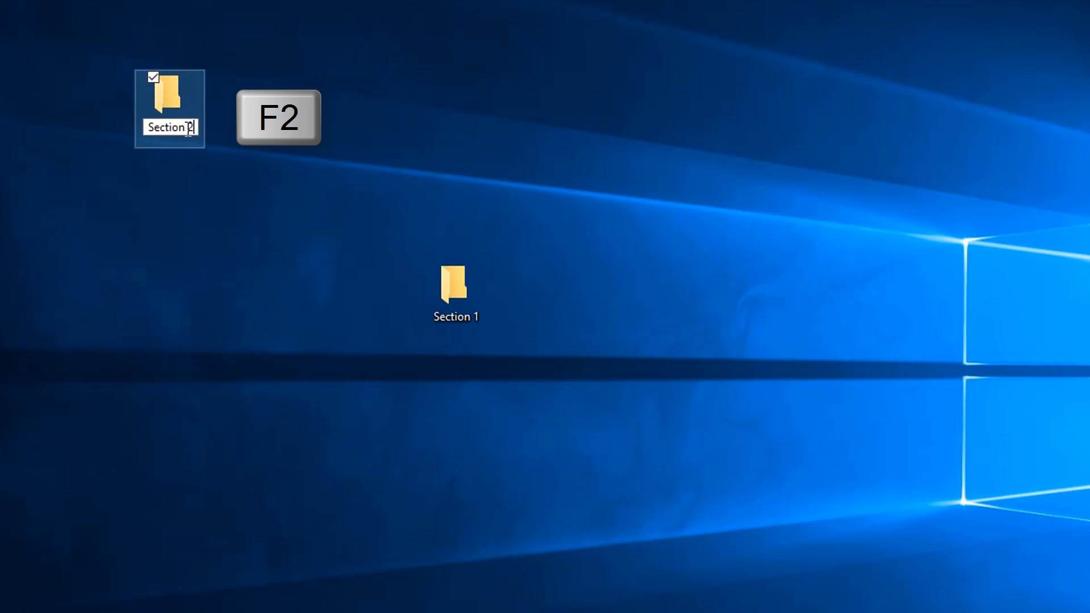
key("Return")
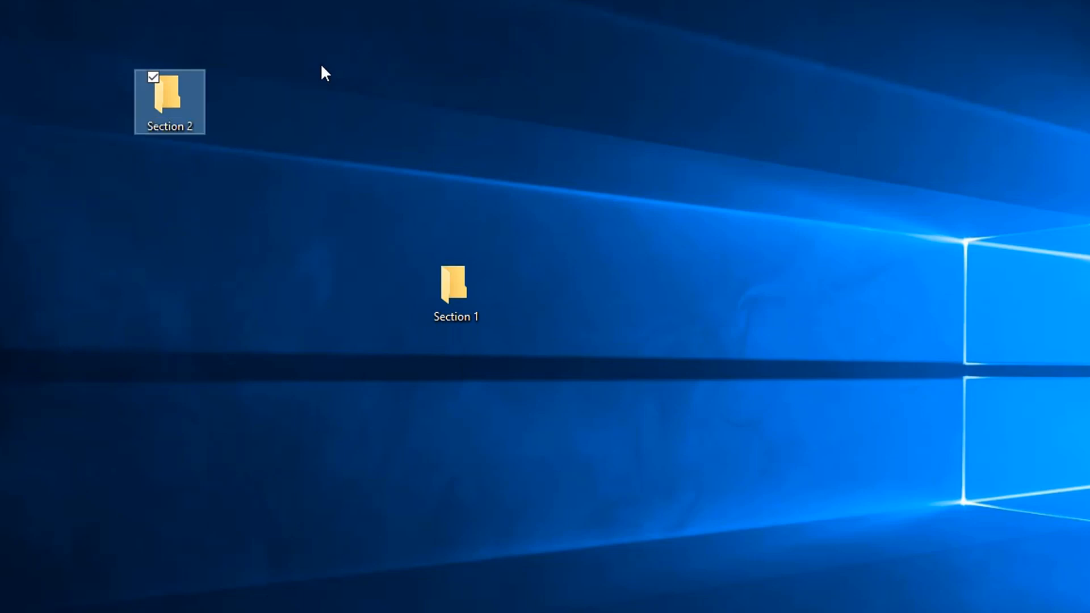
right_click(185, 115)
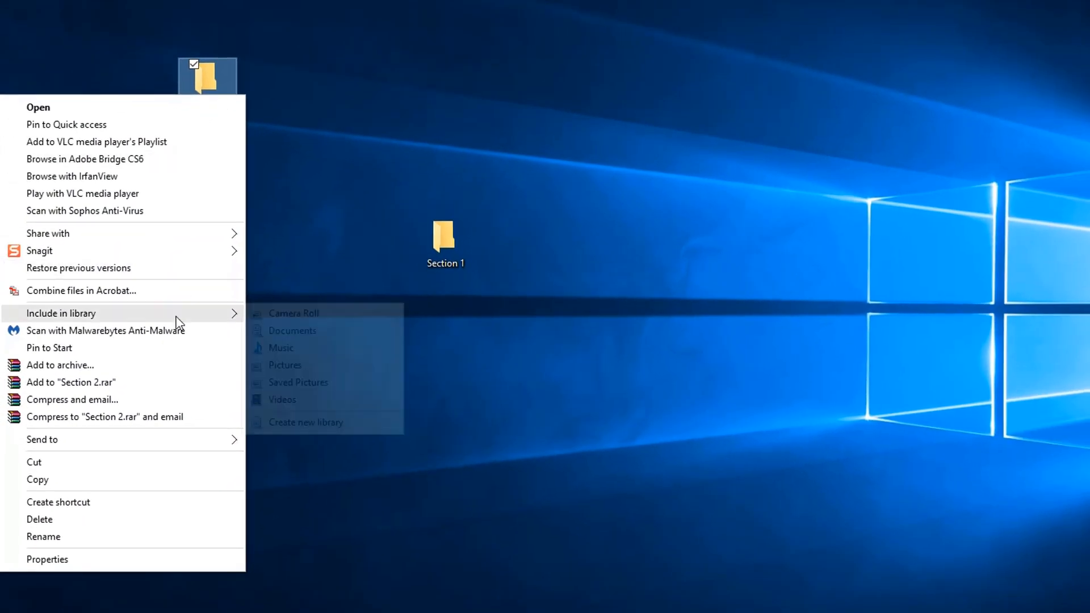
left_click(136, 534)
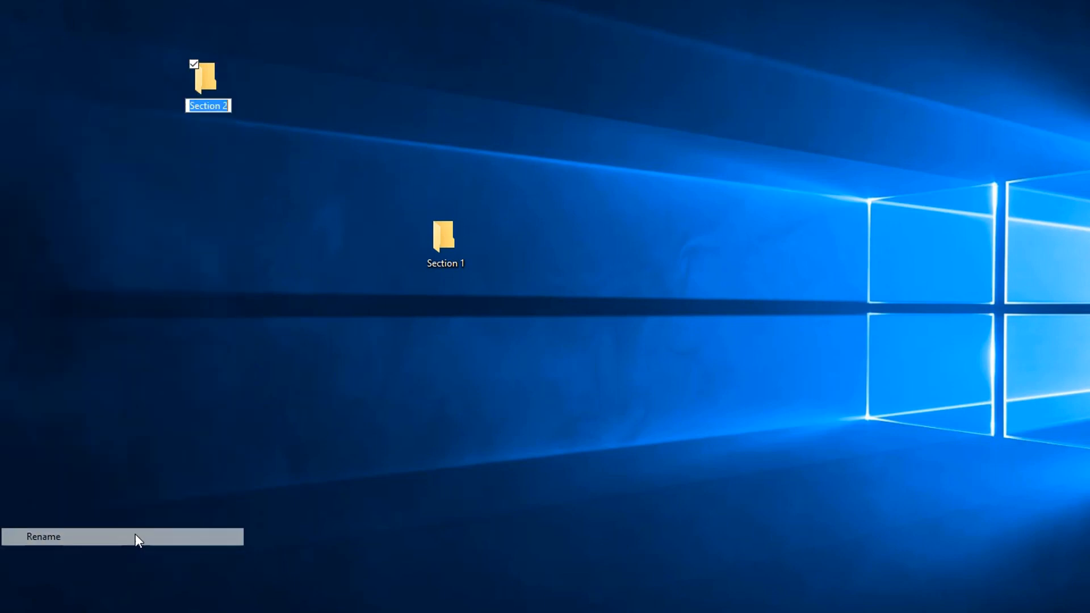
key("Escape")
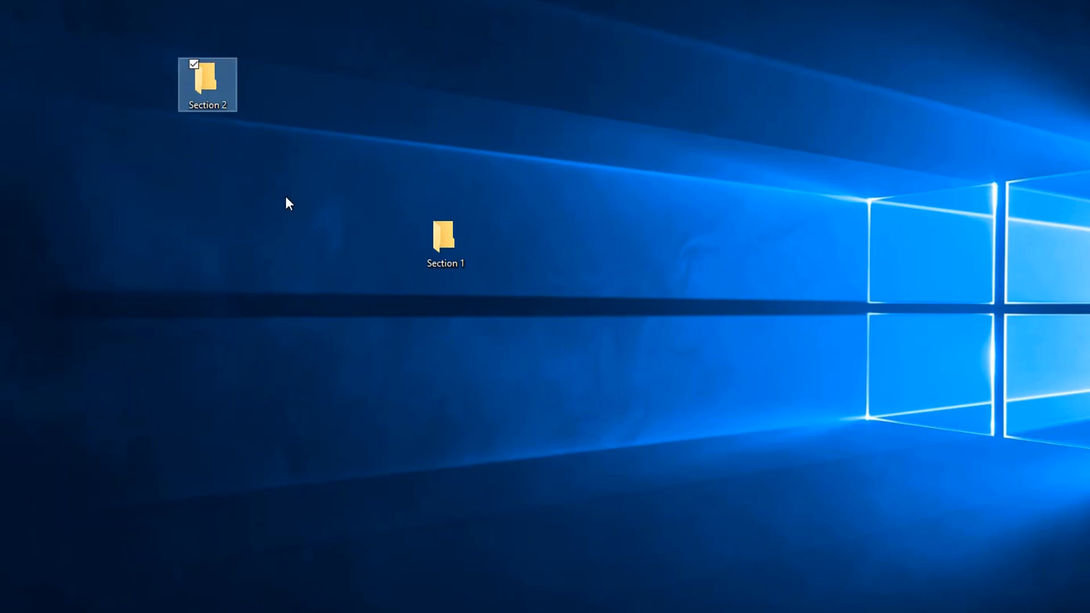
left_click(224, 106)
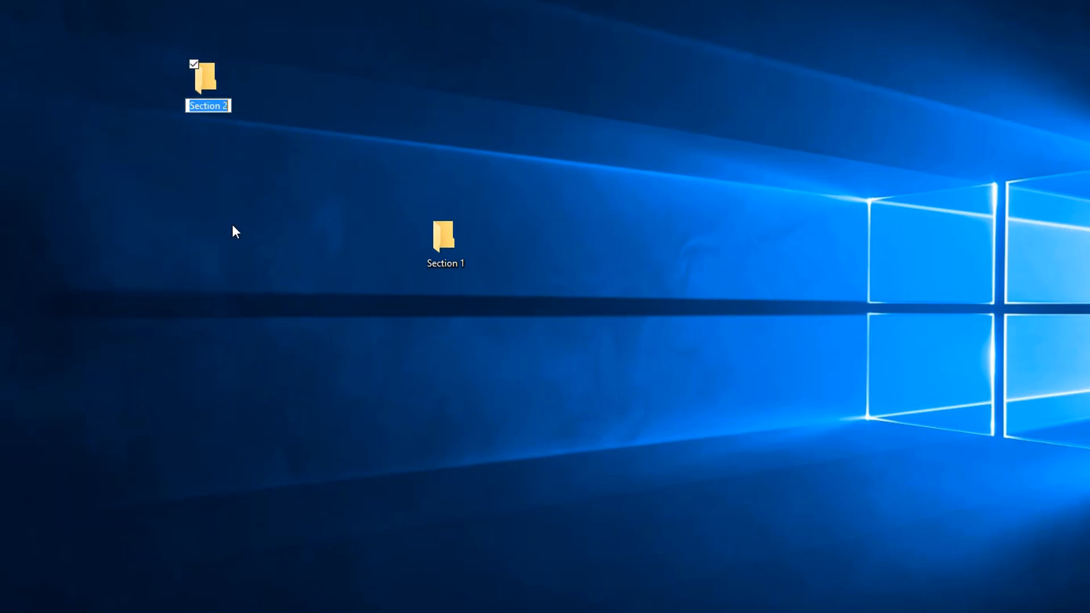
key("Return")
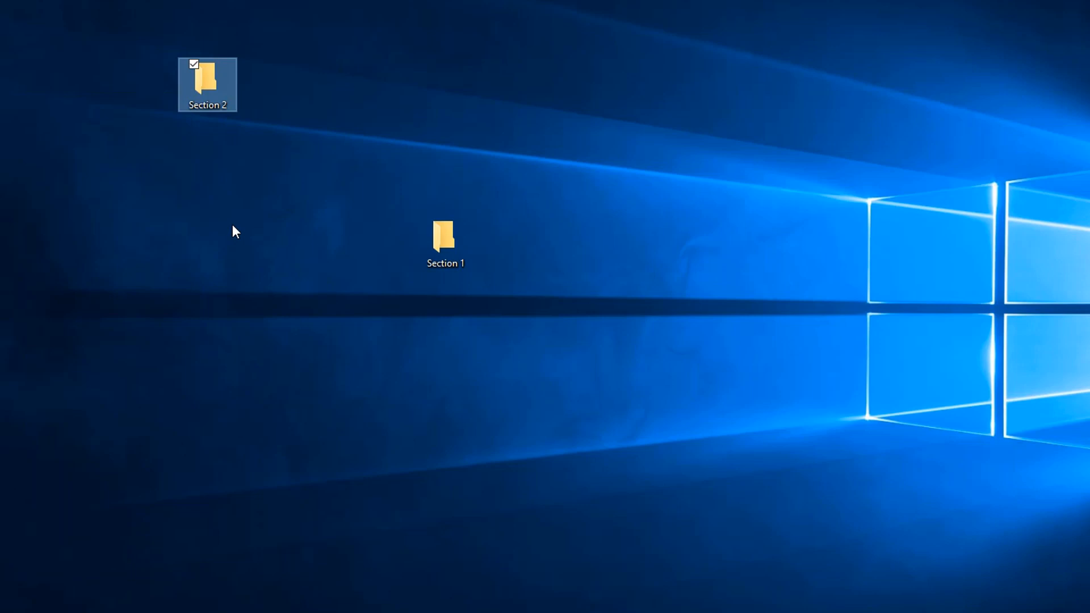
key("F2")
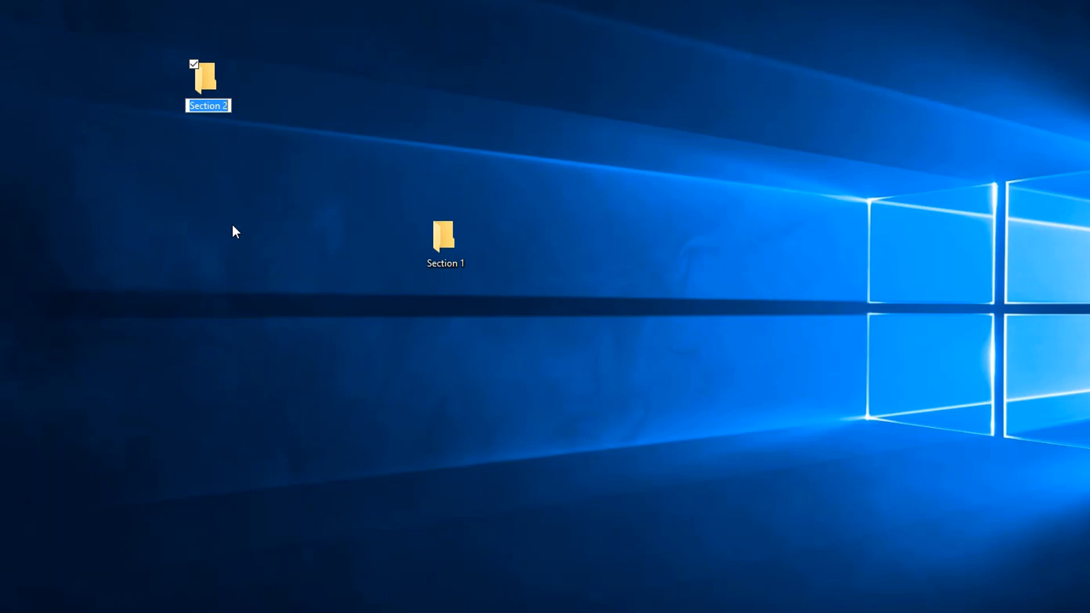
key("Return")
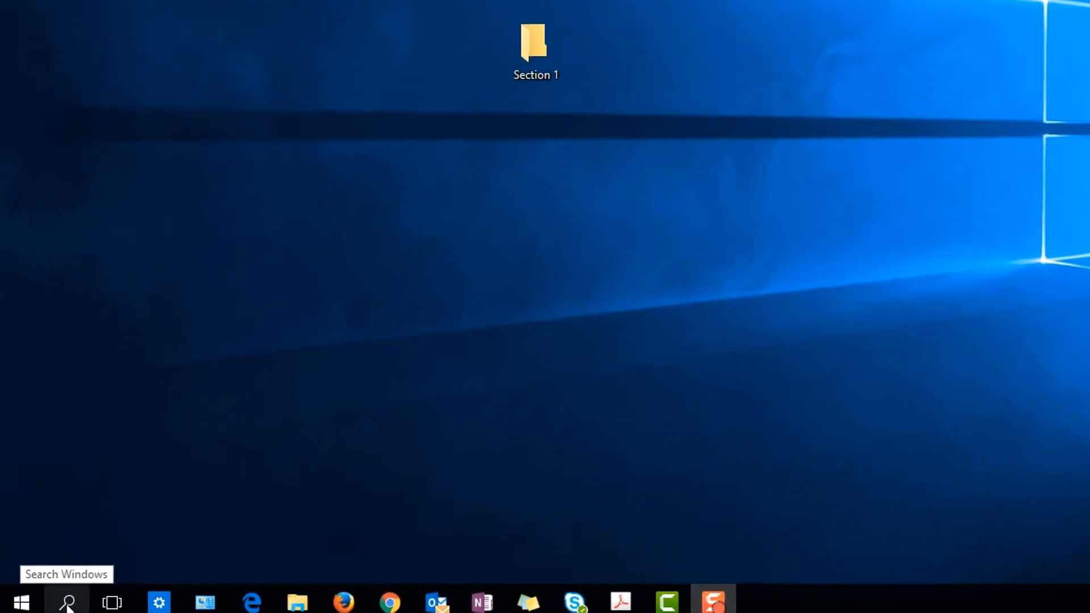
- Search Windows for "notepad", open Notepad and move its window higher on the desktop, nearer the folders
left_click(67, 603)
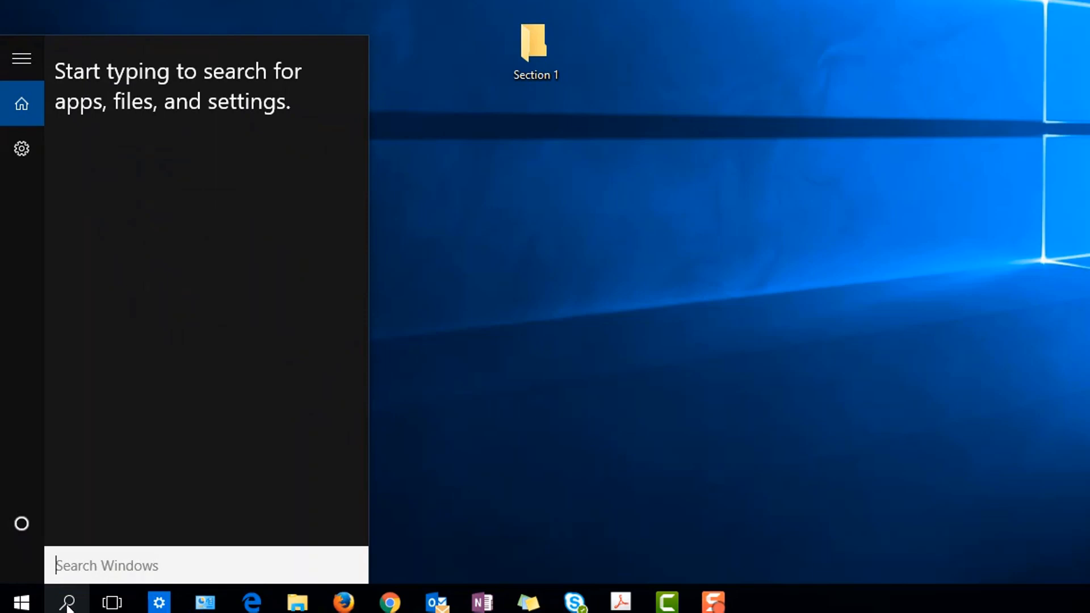
type("notepa")
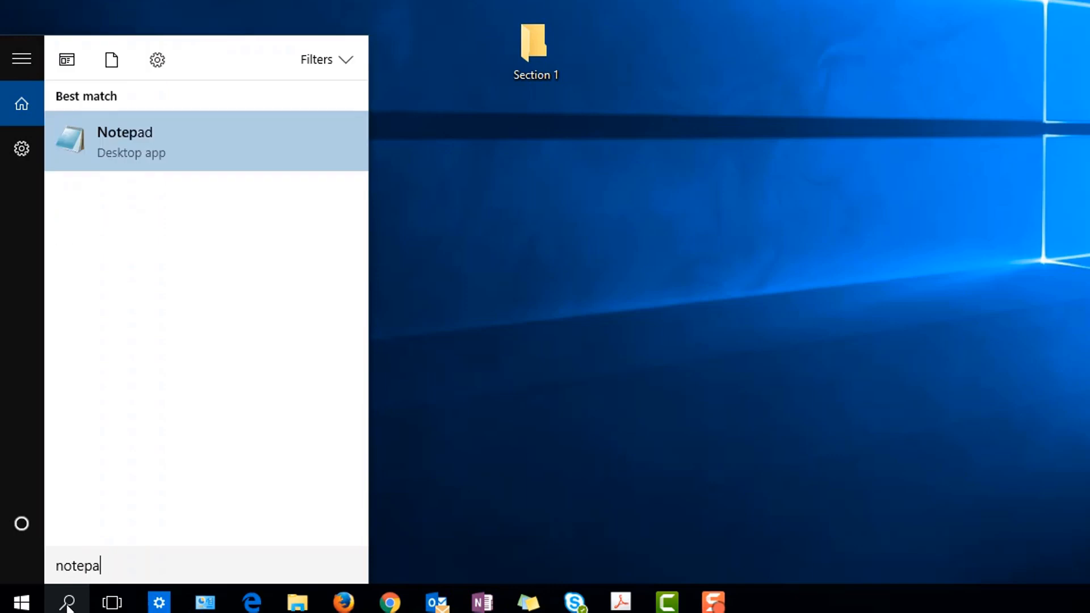
type("d")
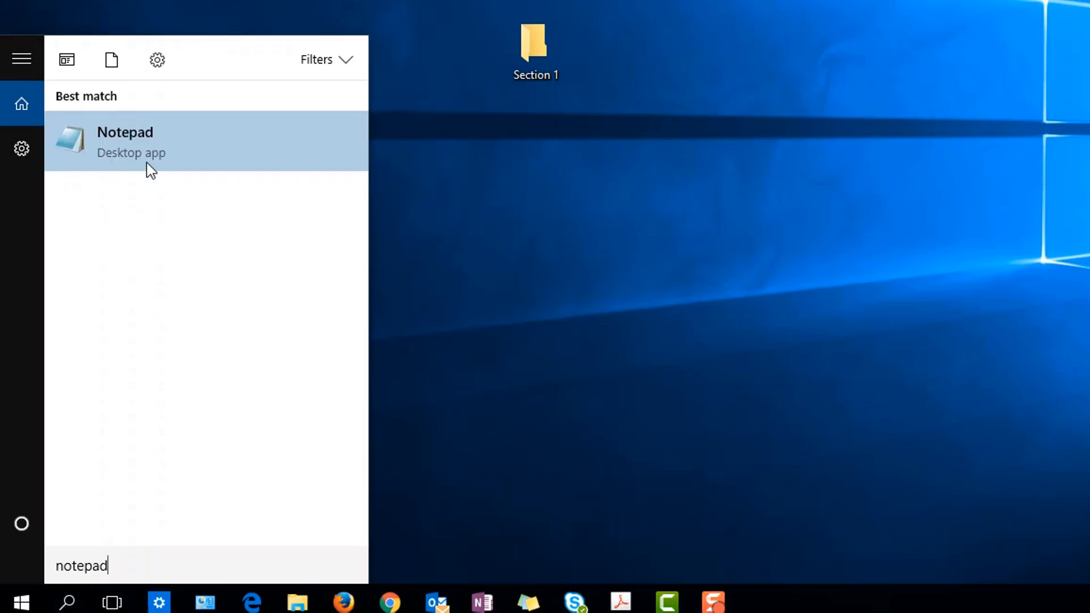
left_click(107, 147)
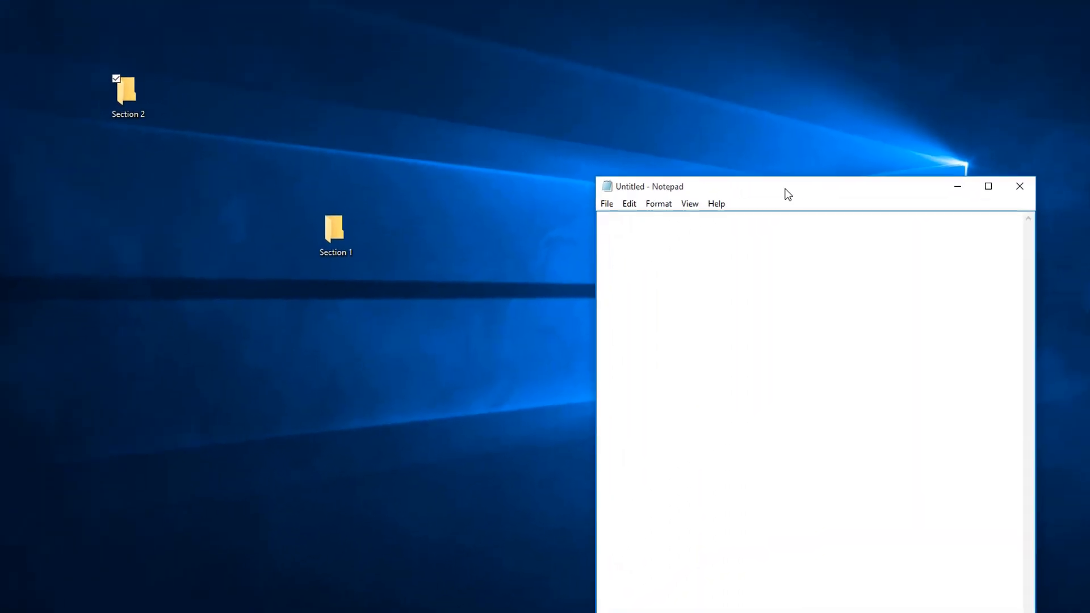
left_click_drag(784, 193, 650, 35)
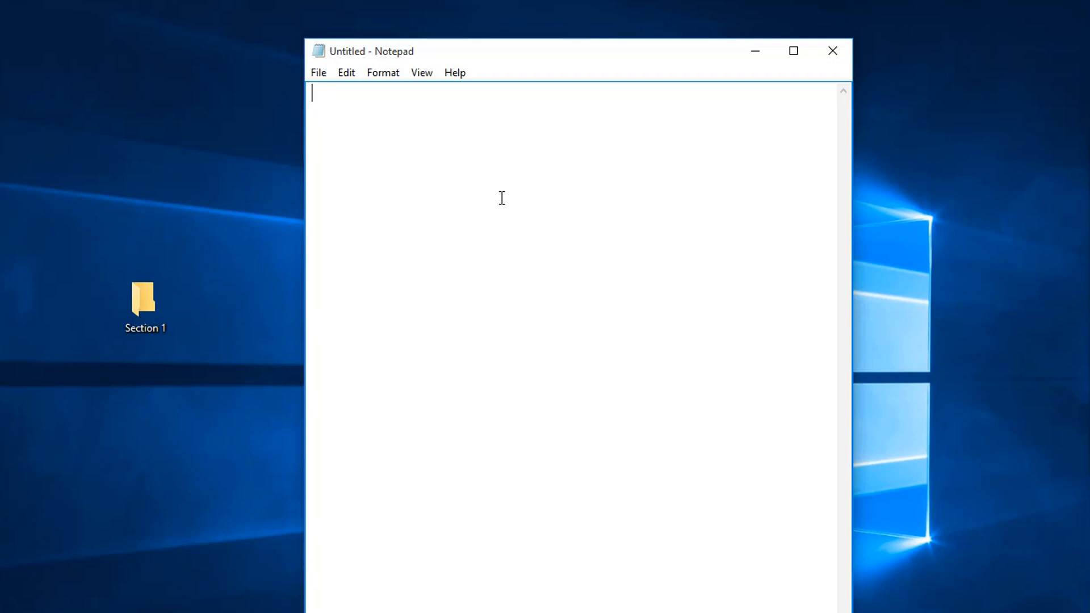
- Write "Jack and Jill went up a hill." in the empty document and copy the whole sentence
type("Jack and Jil")
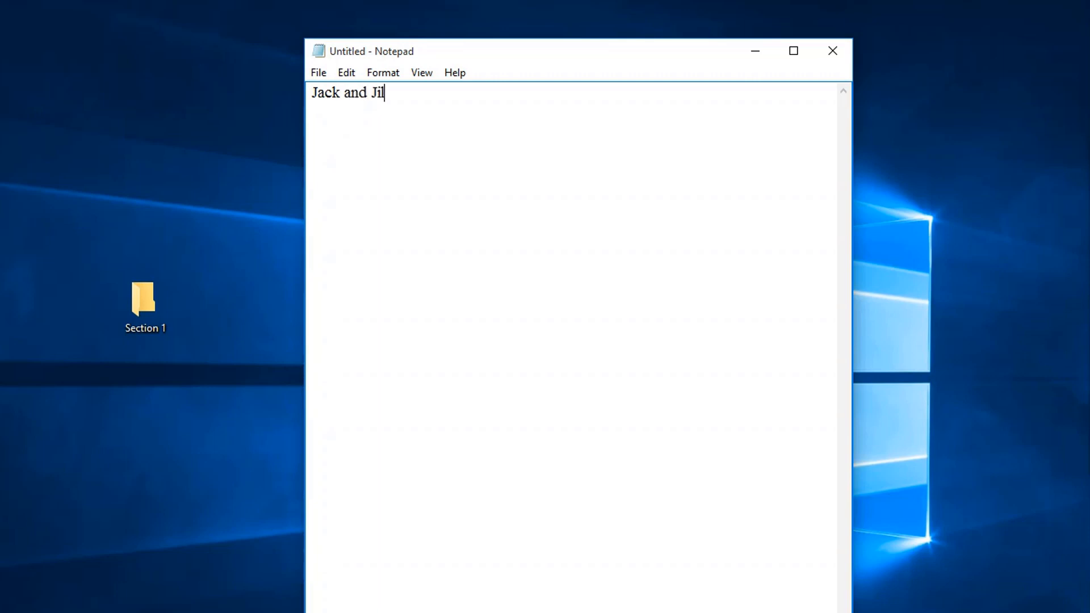
type("l went up a hill.")
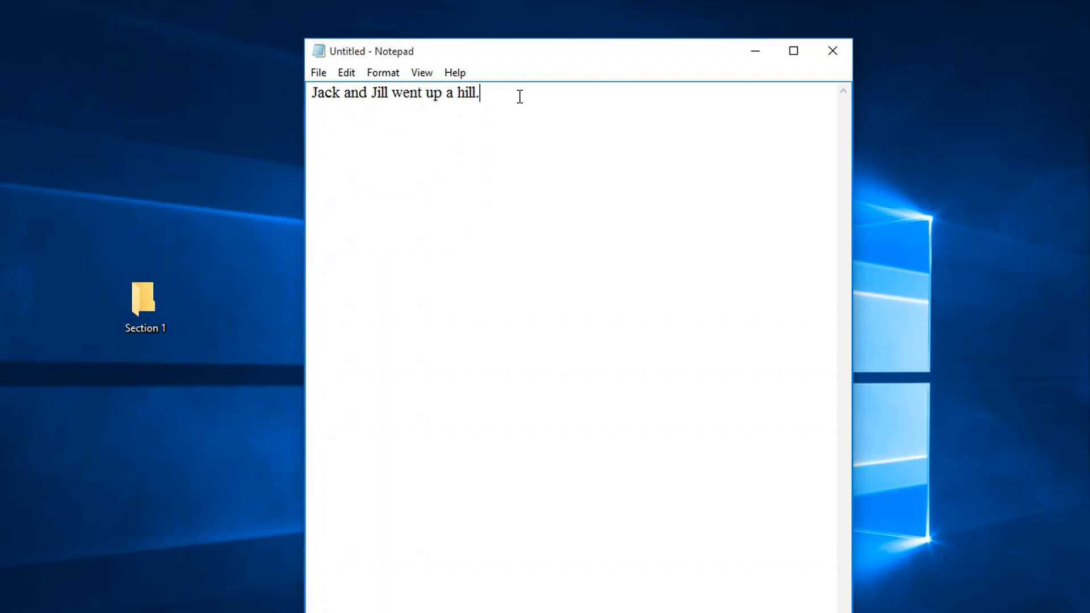
left_click_drag(483, 95, 287, 102)
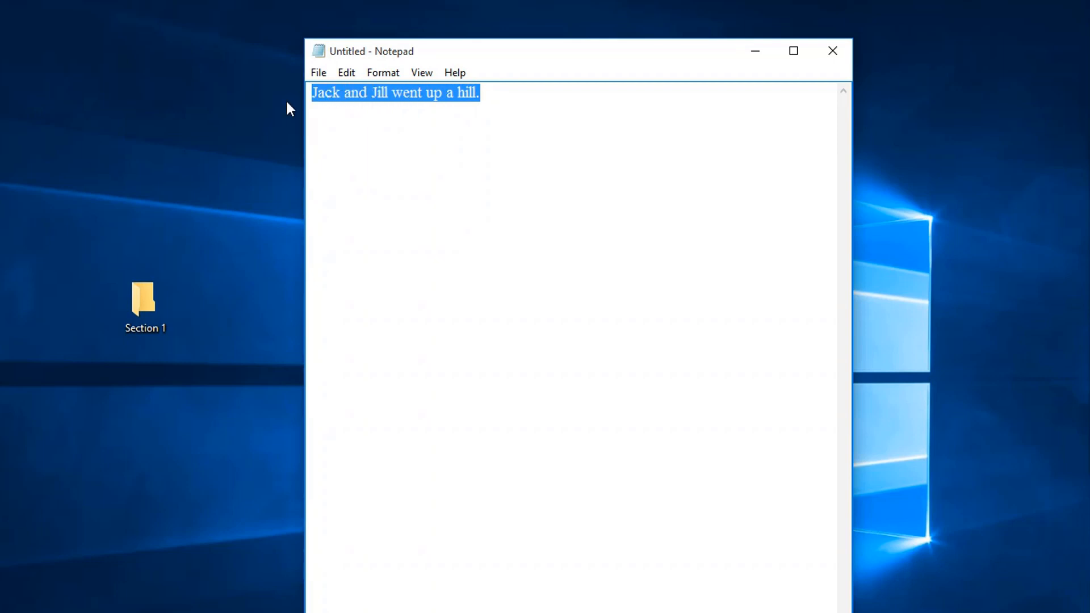
key("ctrl+c")
- Leave two blank lines below the sentence and paste the copied sentence nine times in a row
left_click(494, 105)
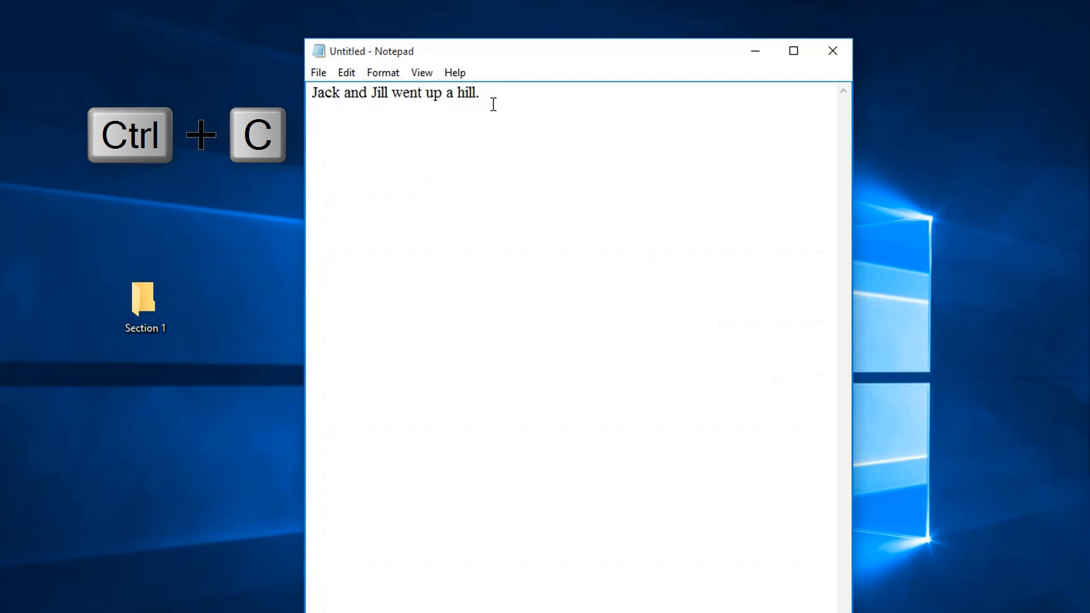
key("Return")
key("Return")
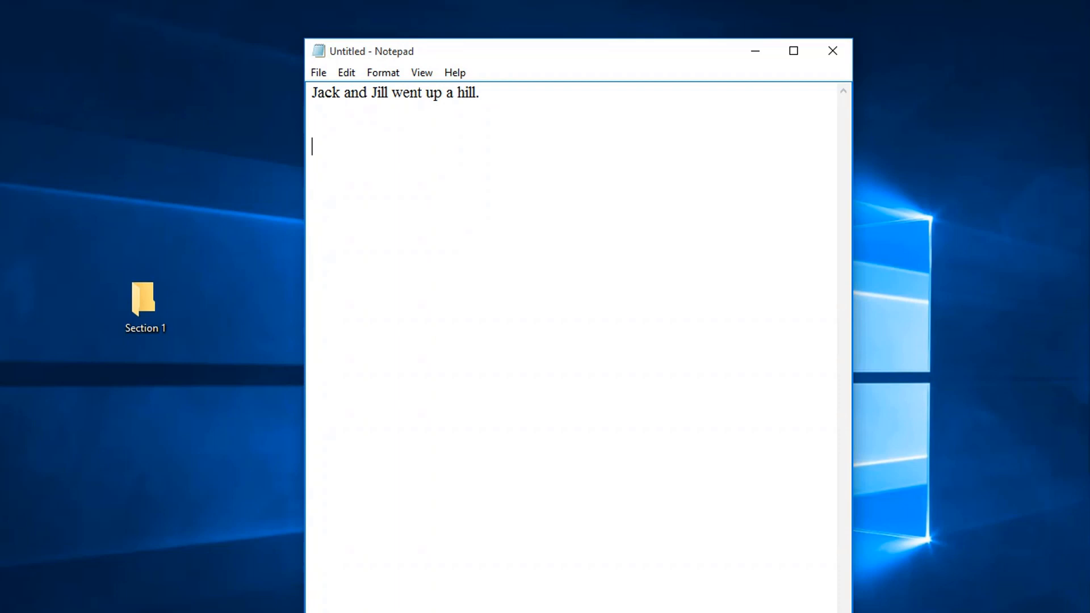
key("ctrl+v")
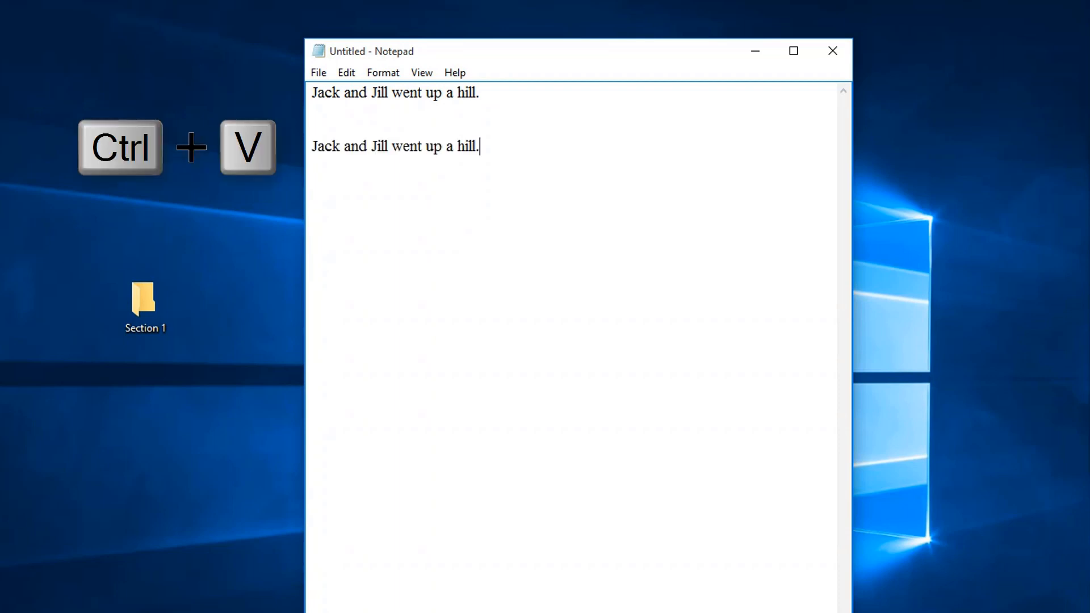
key("ctrl+v")
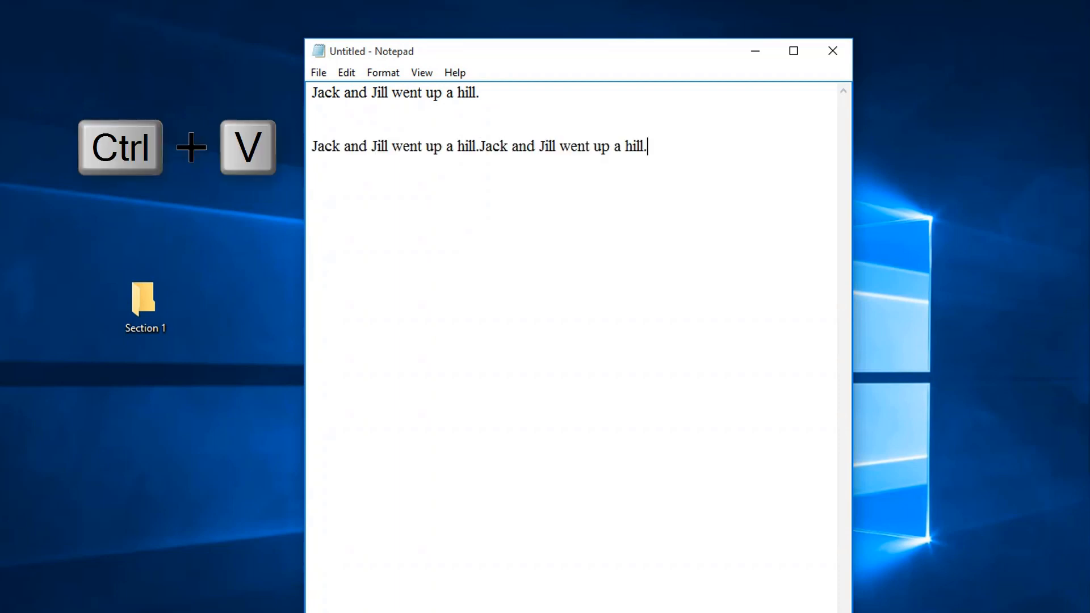
key("ctrl+v")
key("ctrl+v")
key("ctrl+v")
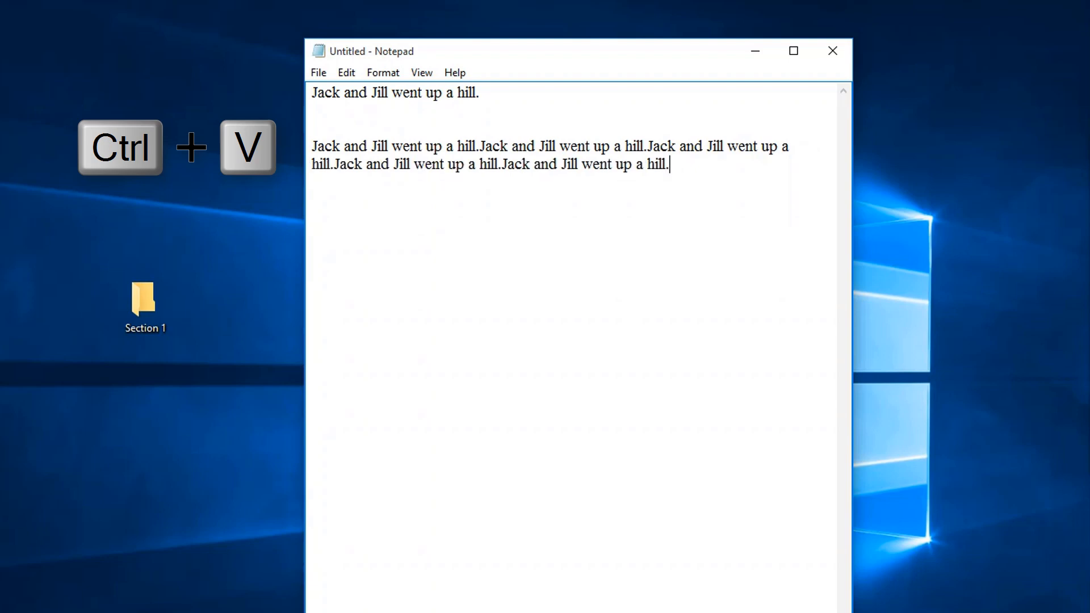
key("ctrl+v")
key("ctrl+v")
key("ctrl+v")
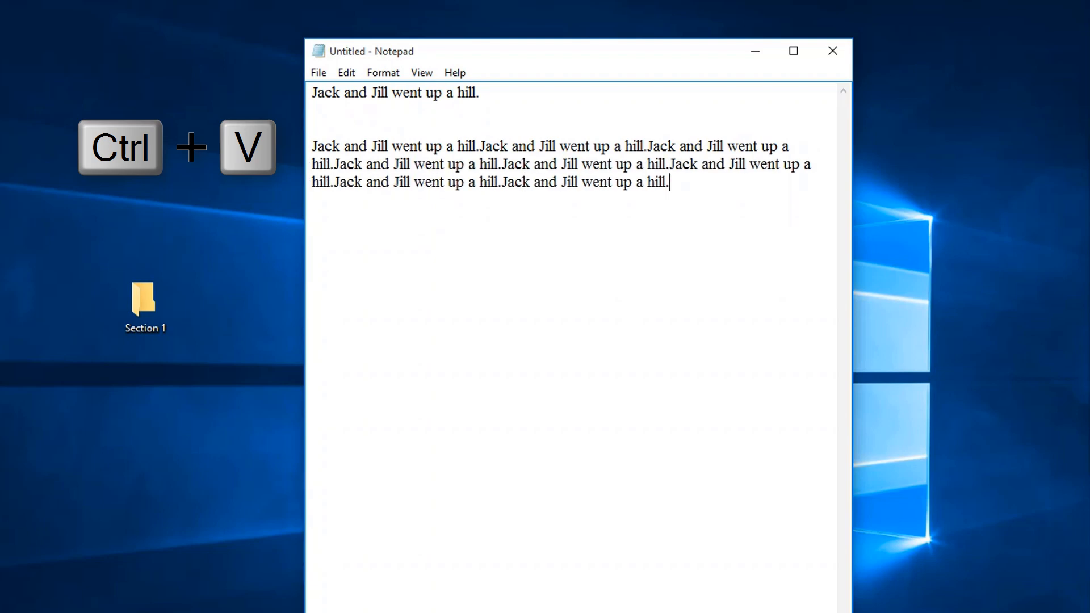
key("ctrl+v")
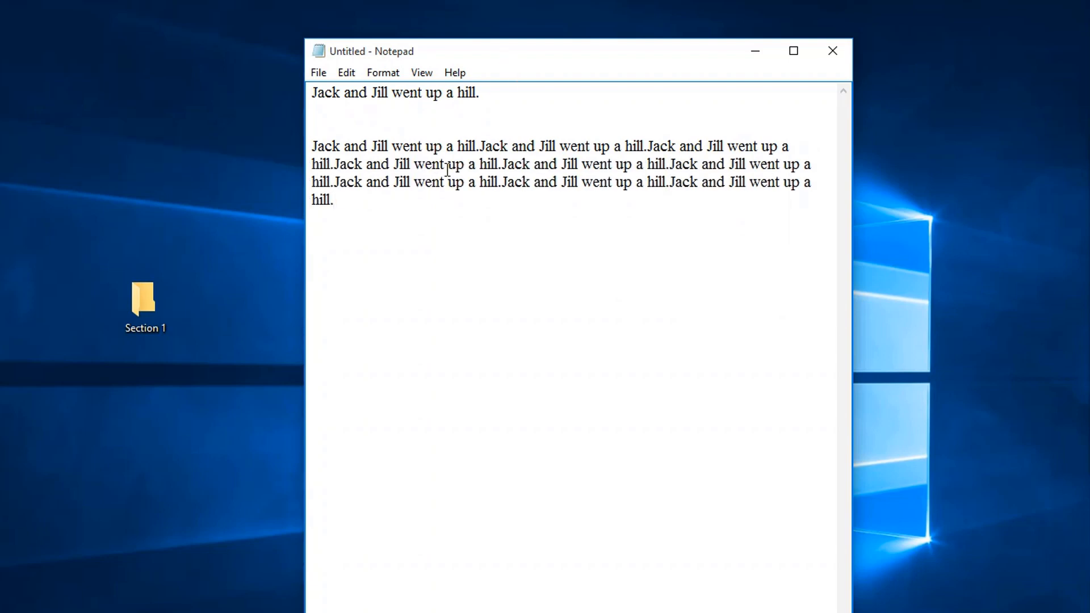
- Copy the whole paragraph of repeated sentences and paste it once below itself, leaving one blank line between
key("Return")
left_click_drag(351, 203, 309, 152)
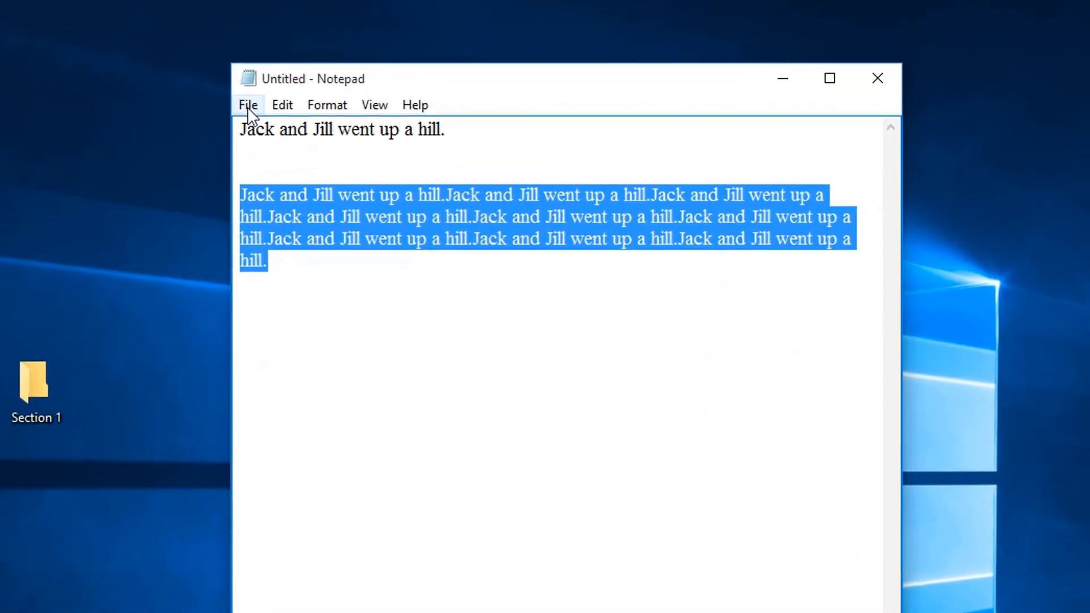
left_click(347, 72)
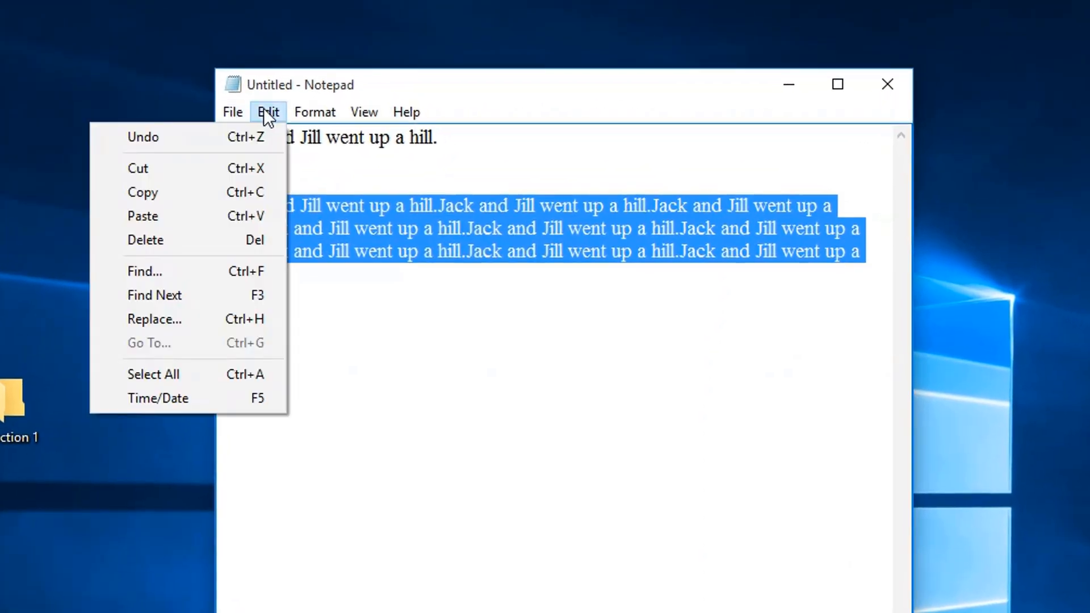
left_click(234, 192)
left_click(282, 278)
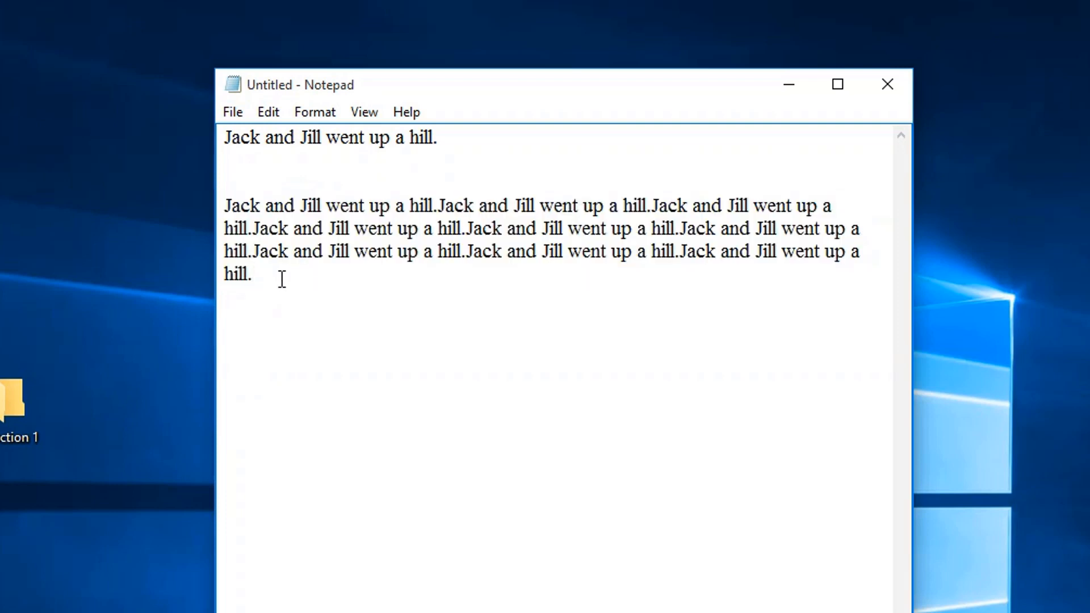
key("Return")
key("Return")
left_click(268, 114)
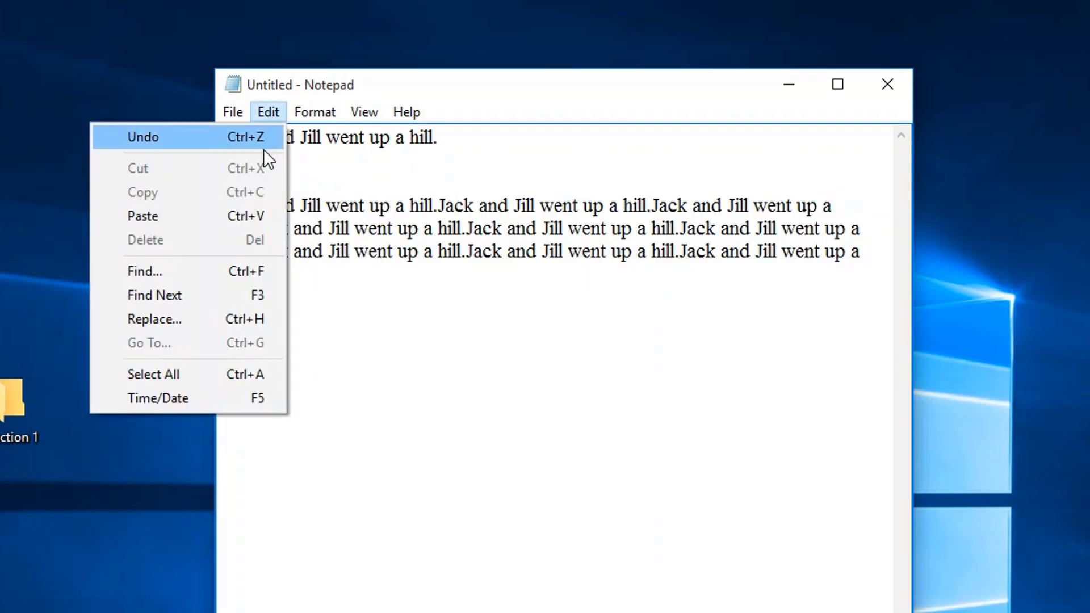
left_click(236, 216)
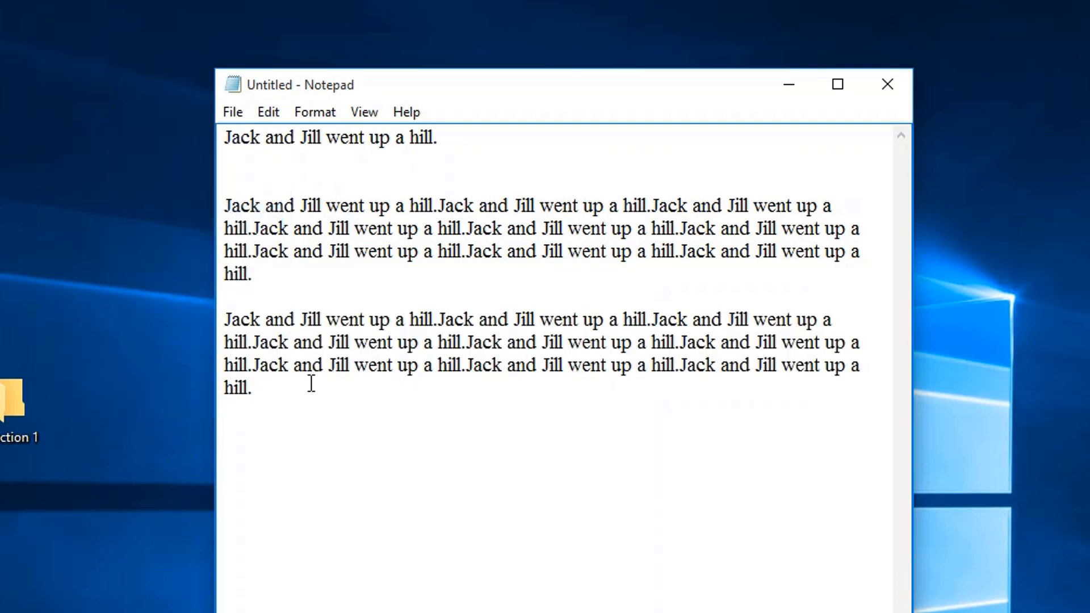
- Leave one blank line after the second paragraph and paste the copied paragraph again
key("Return")
key("Return")
right_click(261, 447)
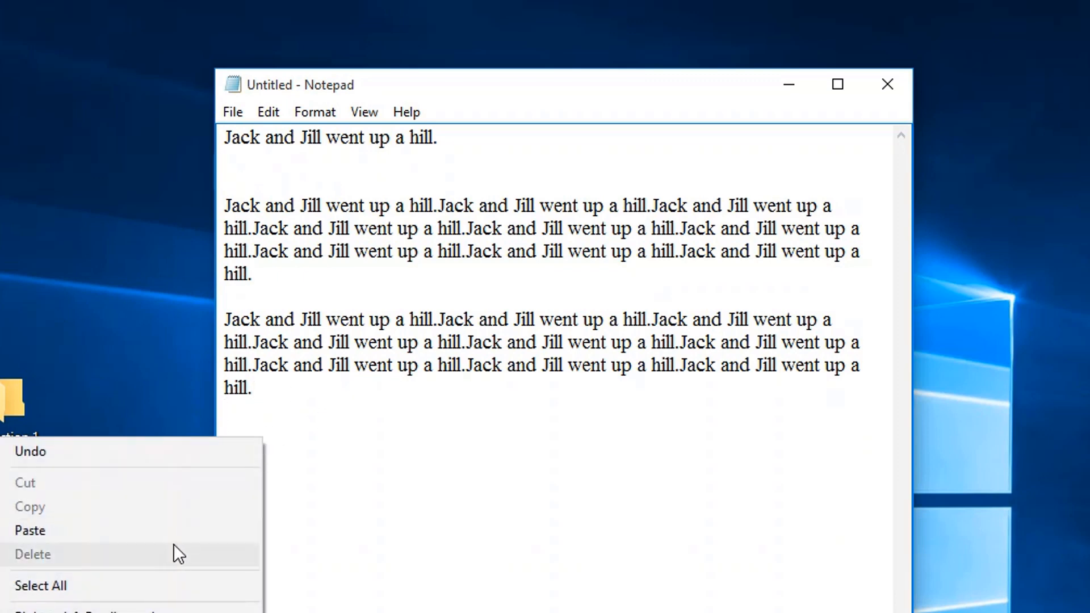
left_click(178, 530)
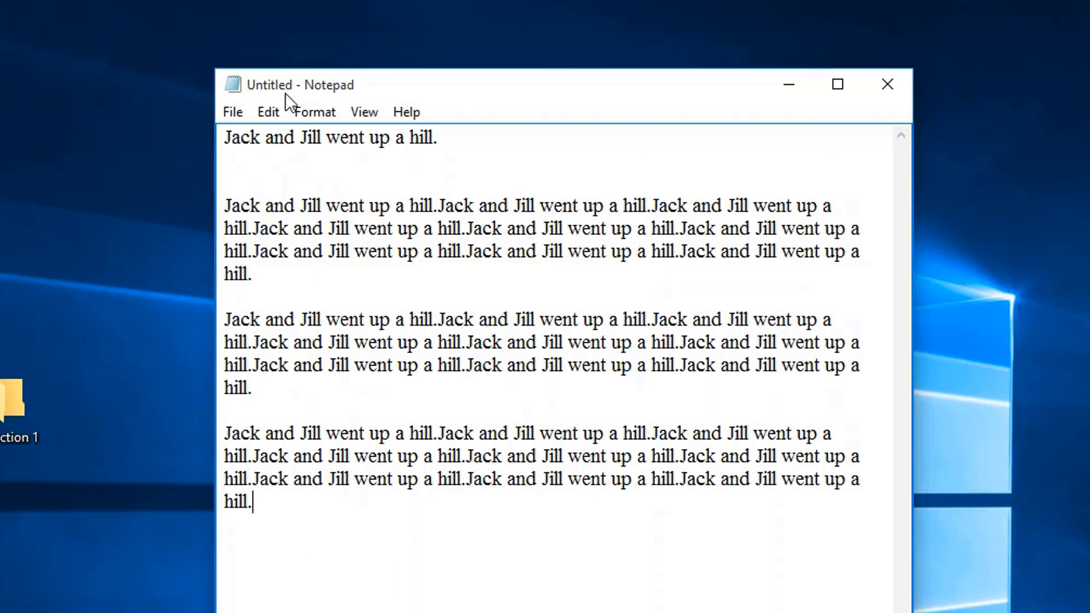
left_click(271, 110)
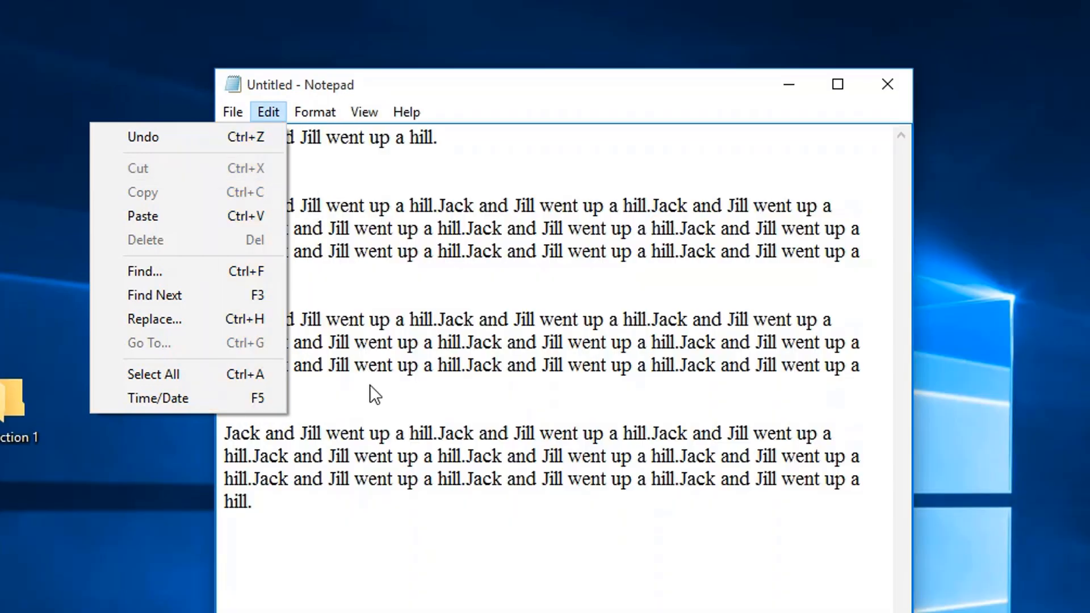
left_click(347, 454)
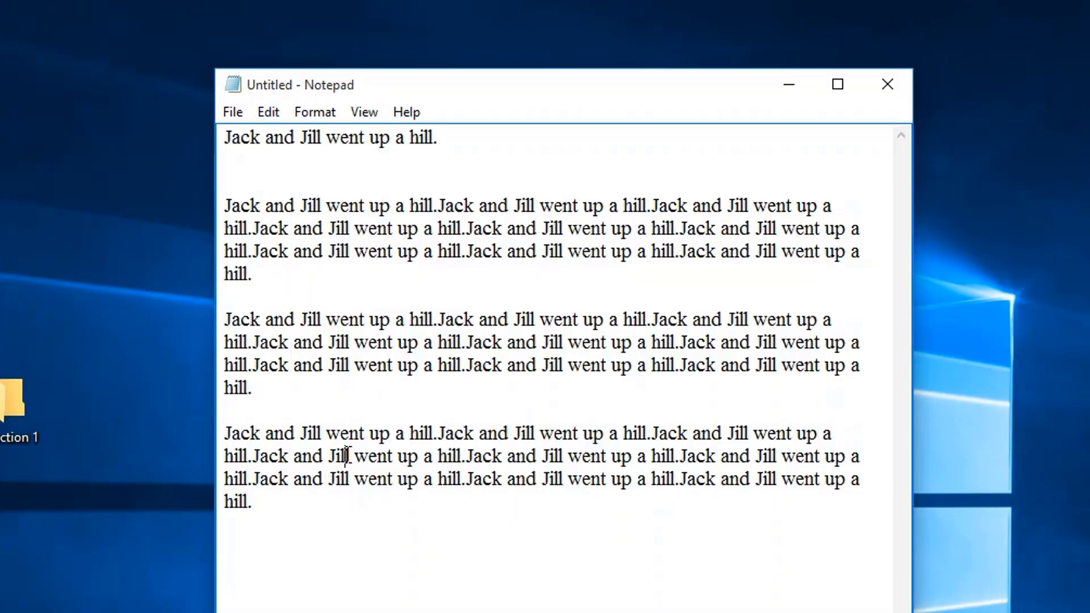
left_click_drag(284, 510, 205, 127)
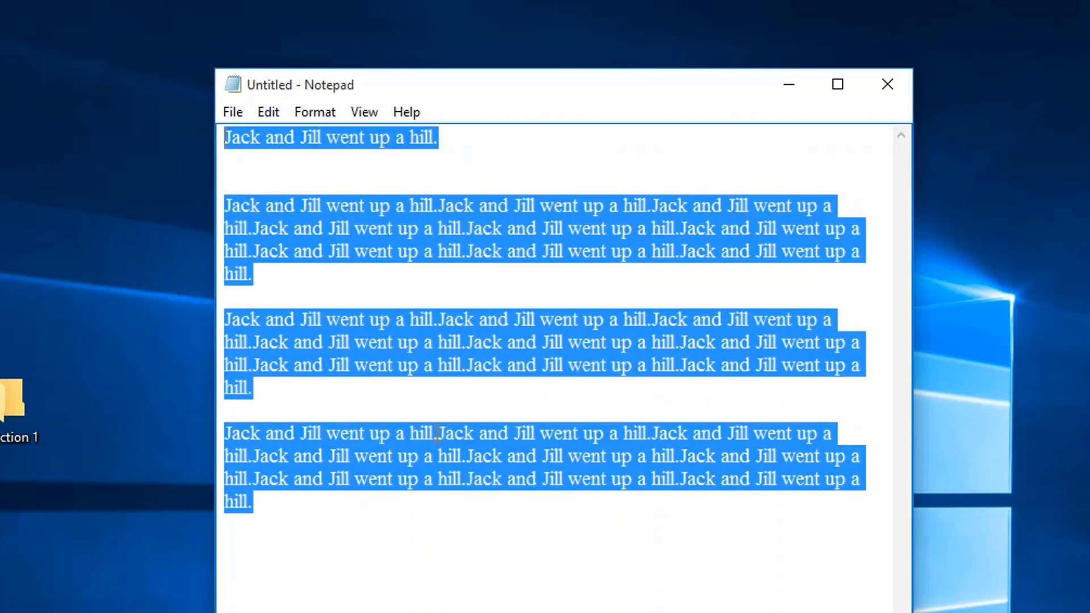
left_click(403, 564)
key("ctrl+a")
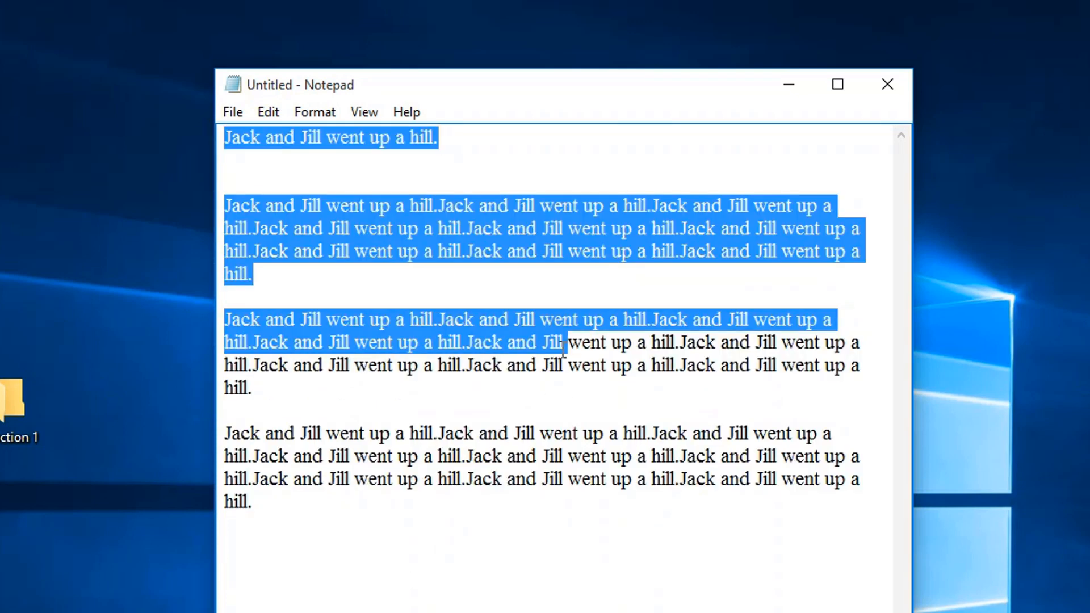
left_click(544, 530)
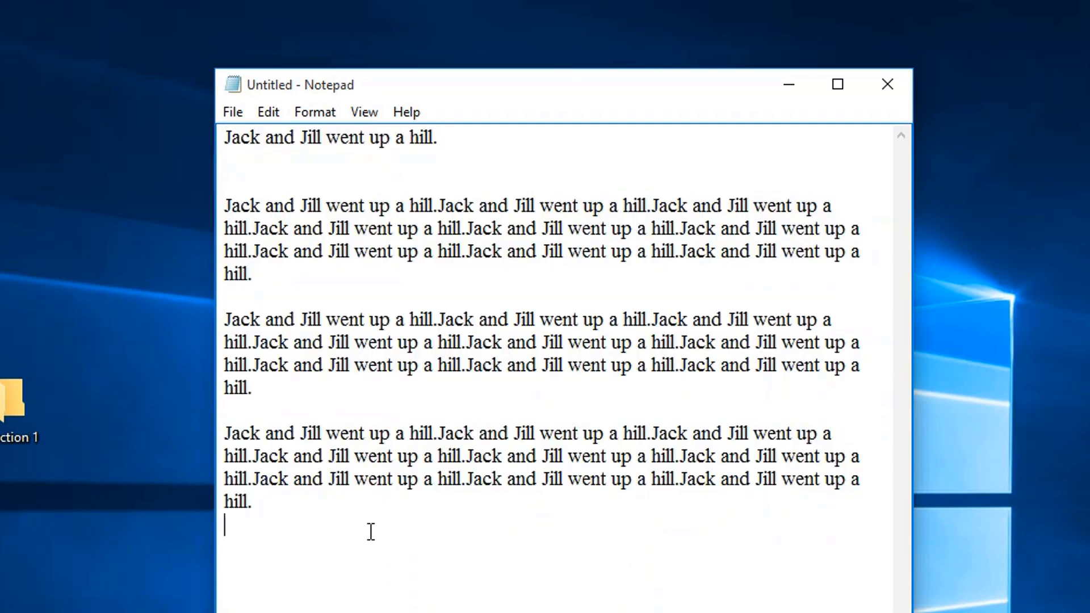
- Select all the text in the document and cut it
left_click_drag(353, 513, 163, 53)
key("ctrl+c")
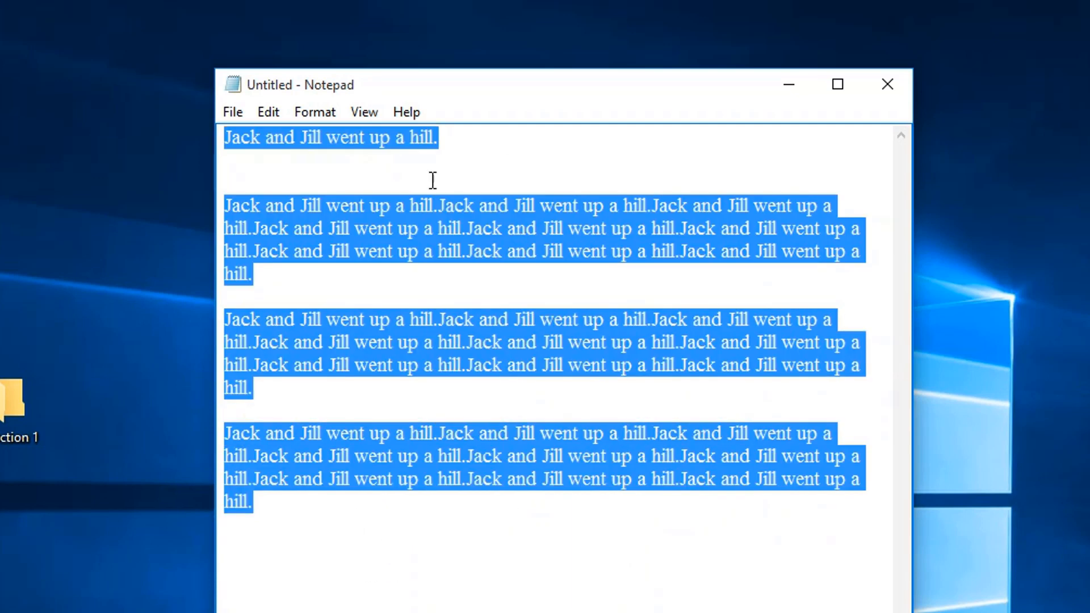
left_click(268, 117)
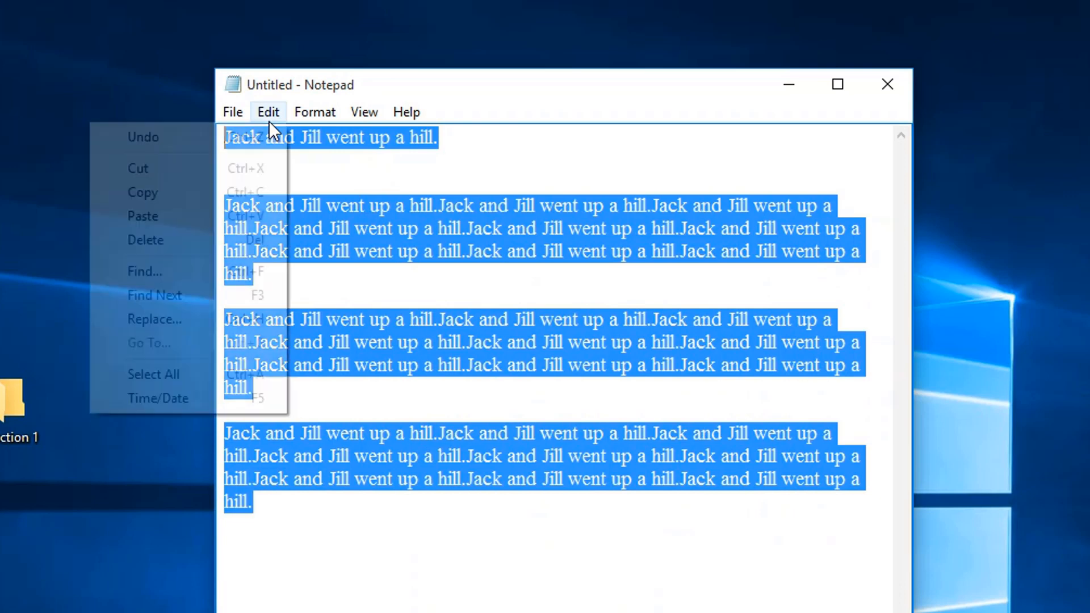
left_click(256, 177)
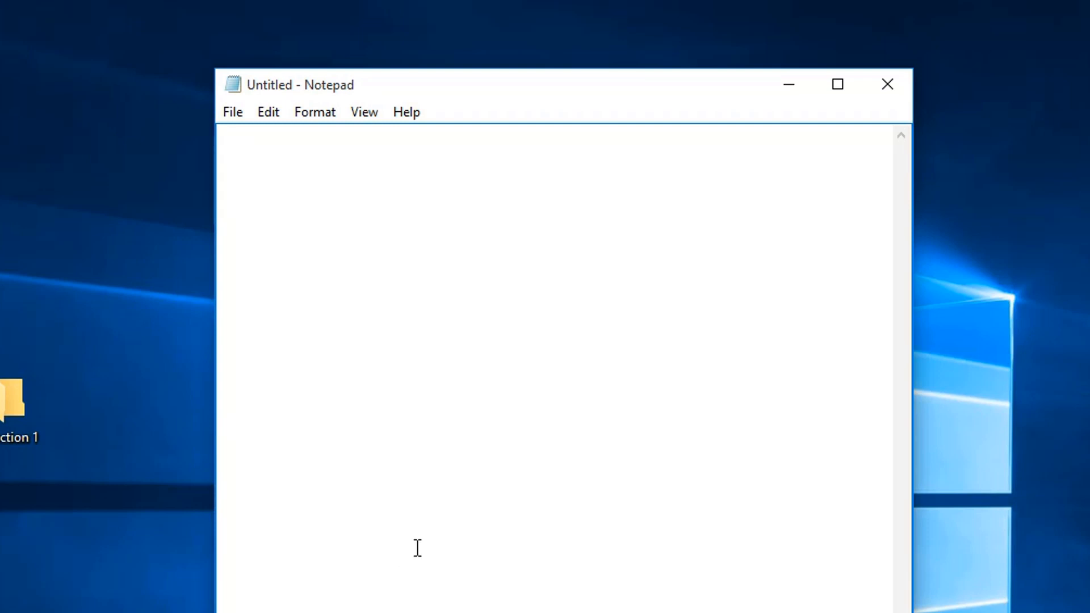
- Insert six blank lines in the empty document and paste the cut text below them
key("Return")
key("Return")
key("Return")
key("Return")
key("Return")
key("Return")
key("ctrl+v")
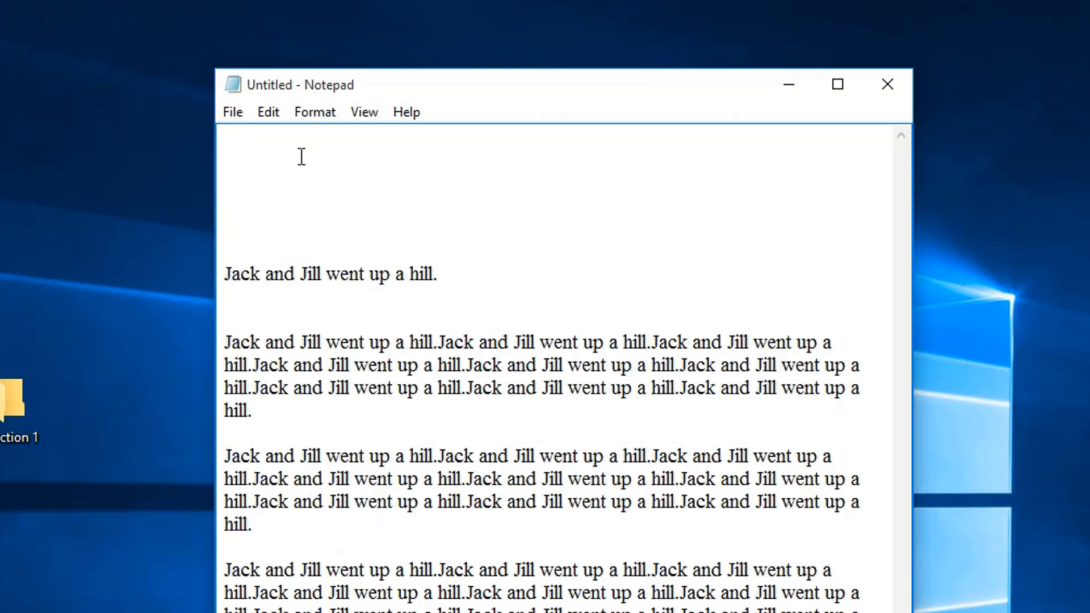
left_click(274, 119)
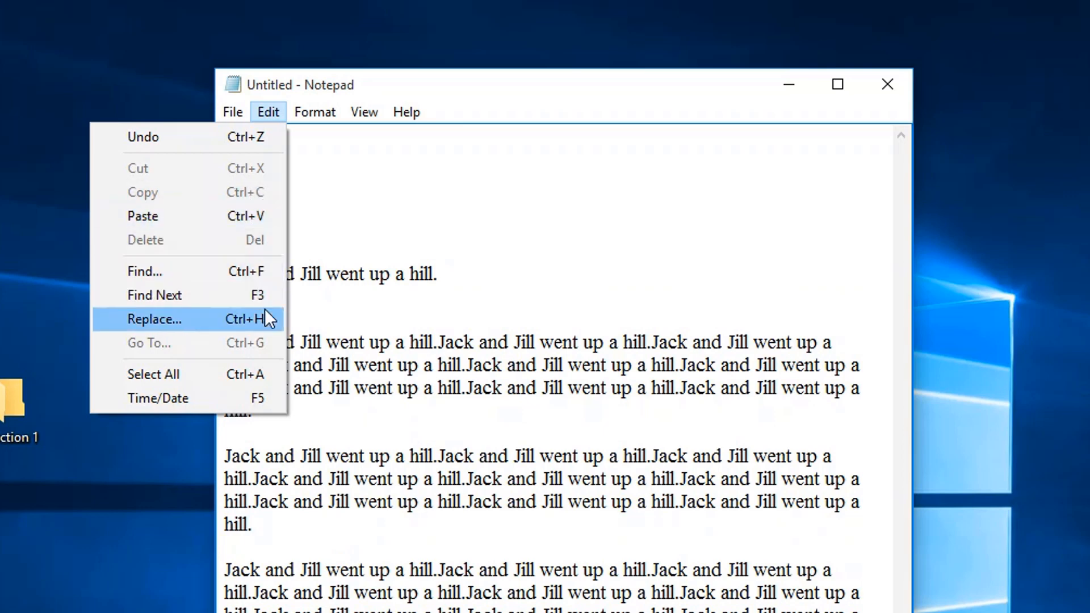
left_click(547, 313)
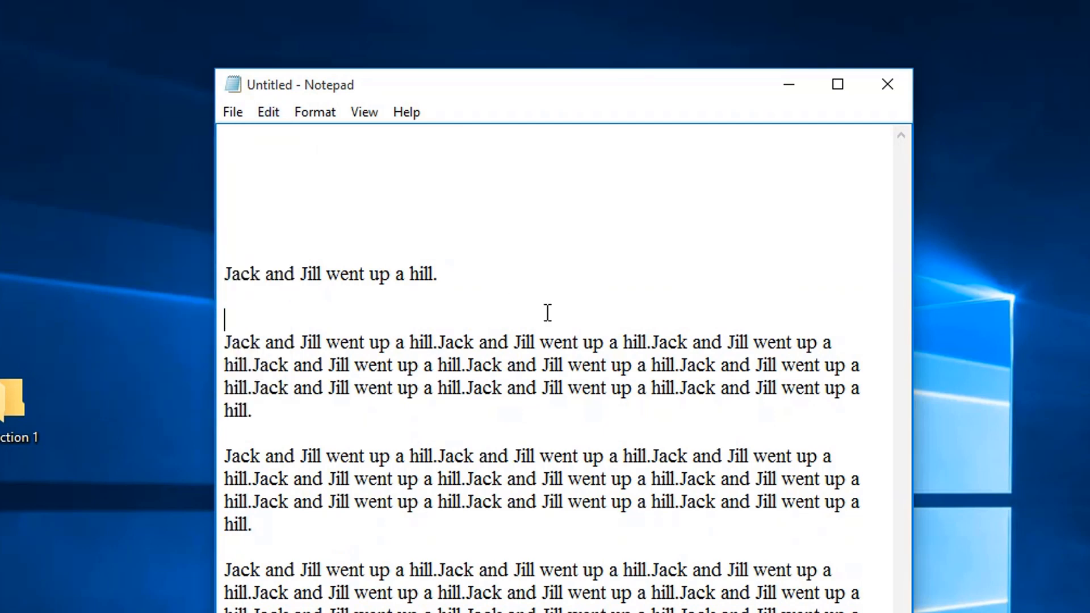
left_click(15, 405)
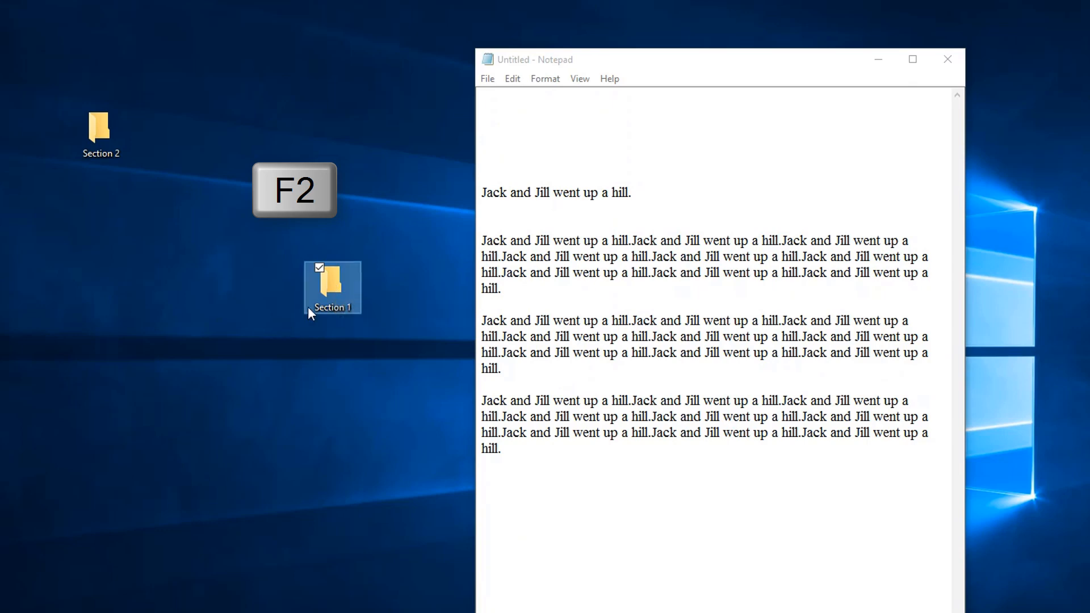
left_click(221, 191)
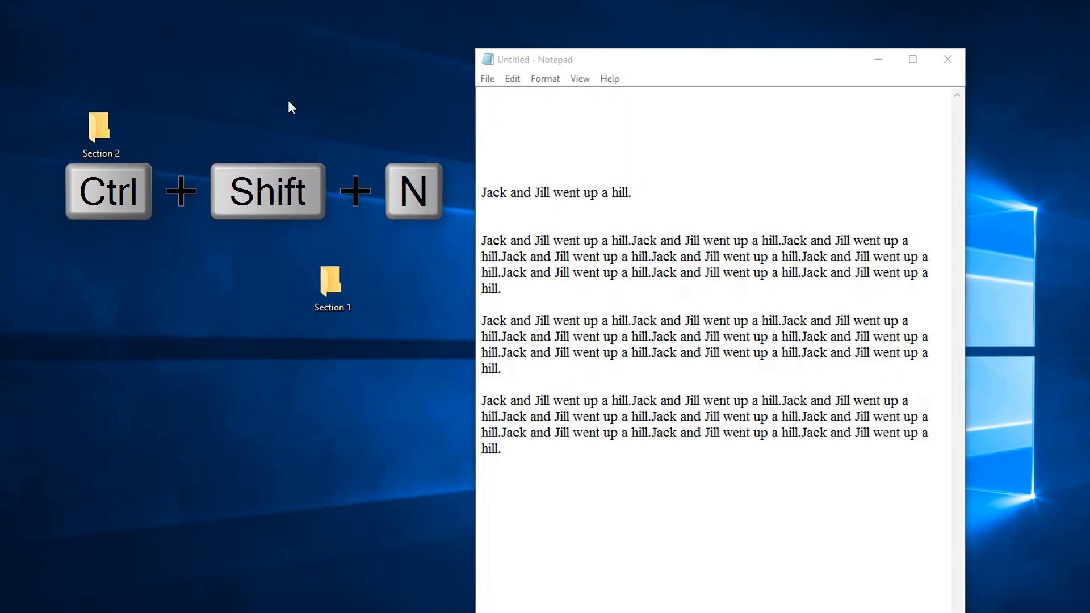
- Close the untitled Notepad document without saving its changes
left_click(945, 55)
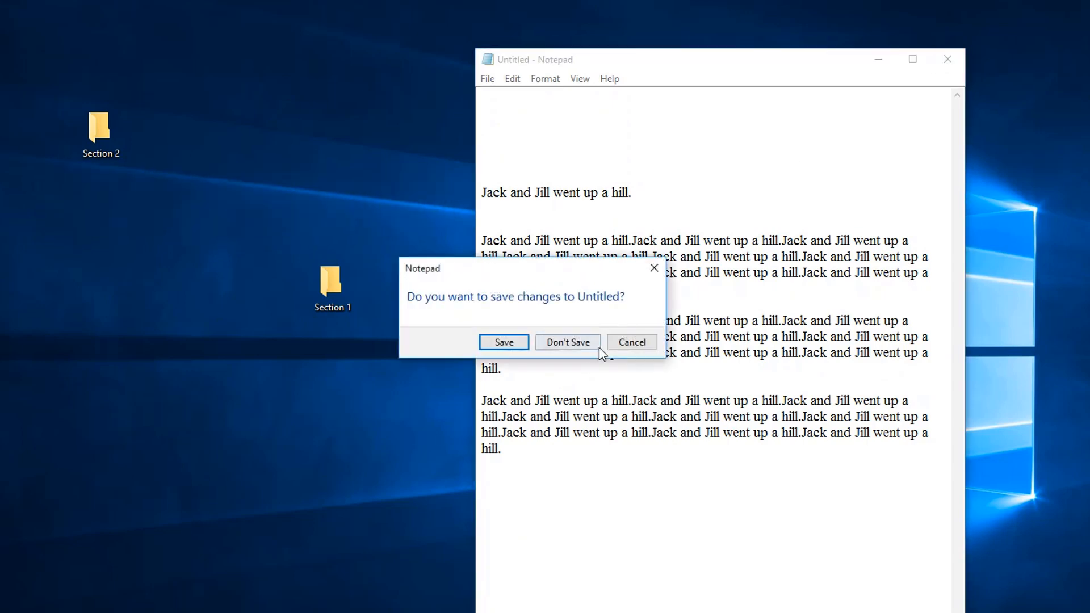
left_click(583, 346)
- Remove the Section 2 and Section 1 folders from the desktop
left_click(330, 295)
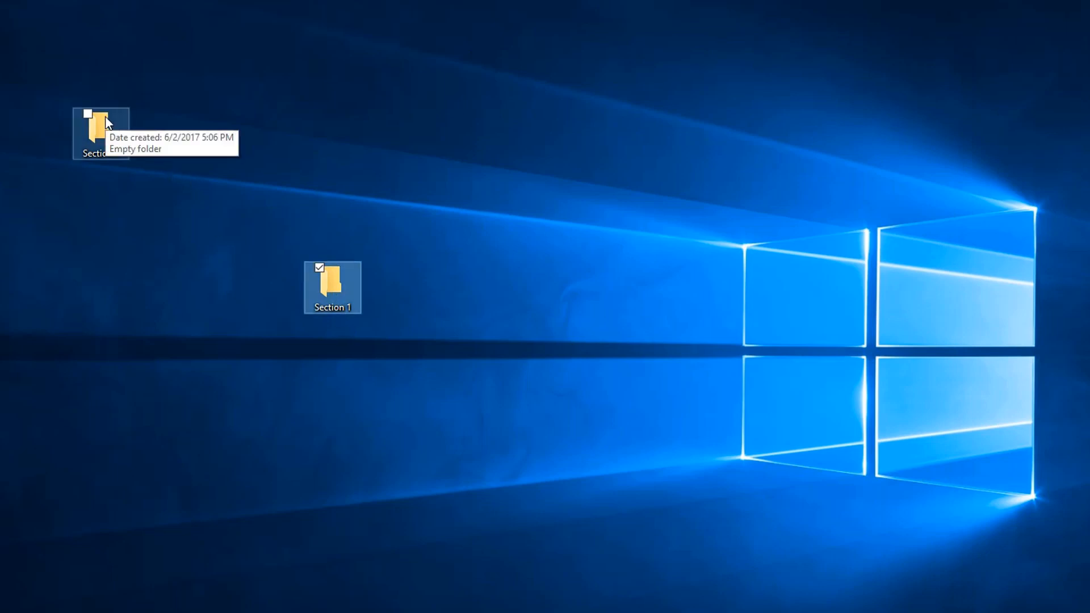
left_click_drag(105, 118, 333, 284)
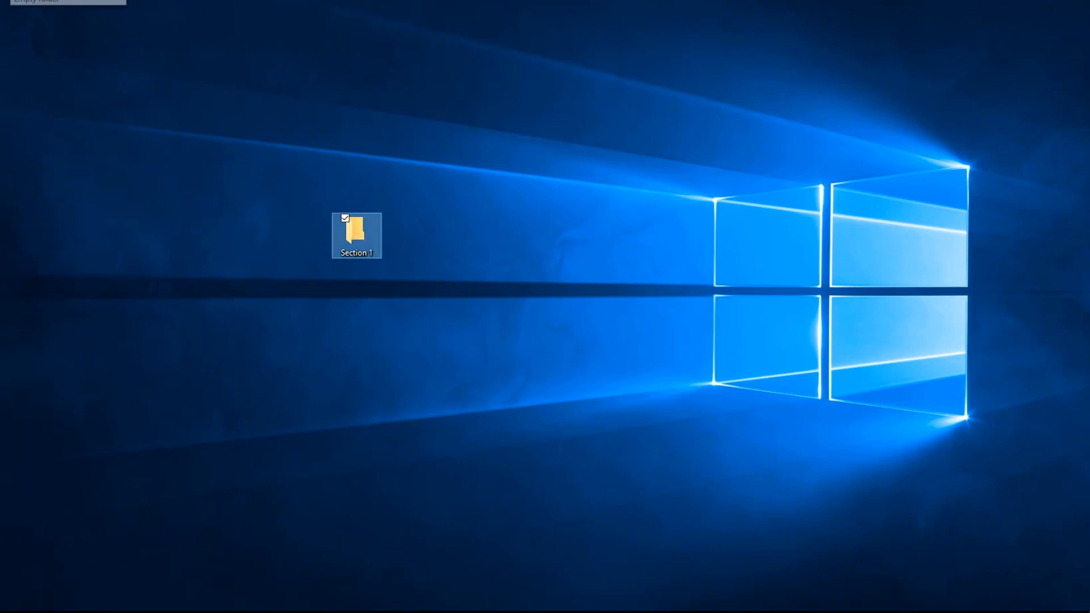
left_click(11, 1)
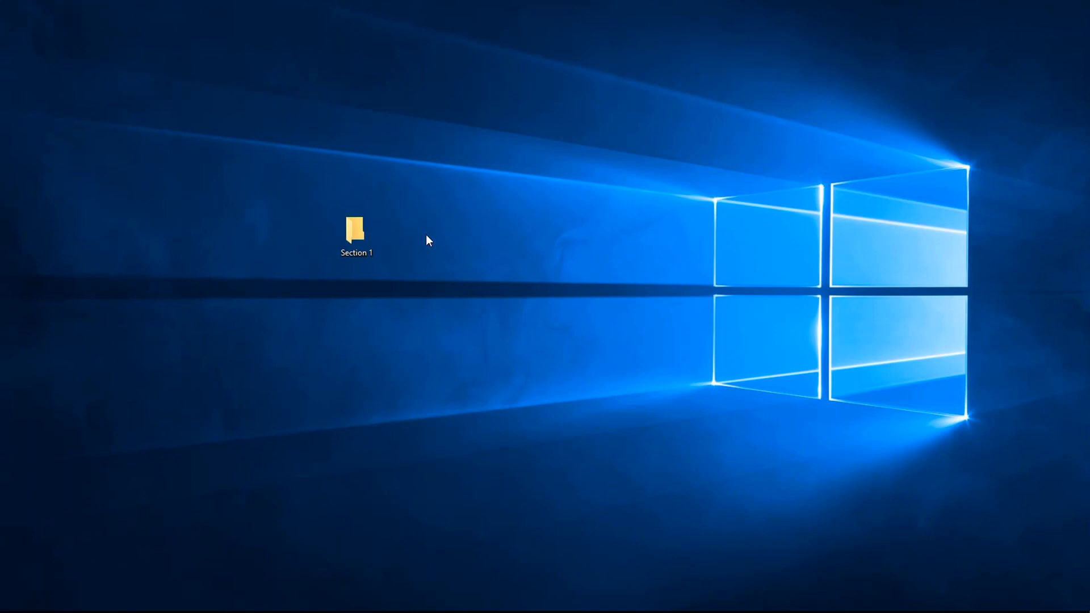
left_click(354, 240)
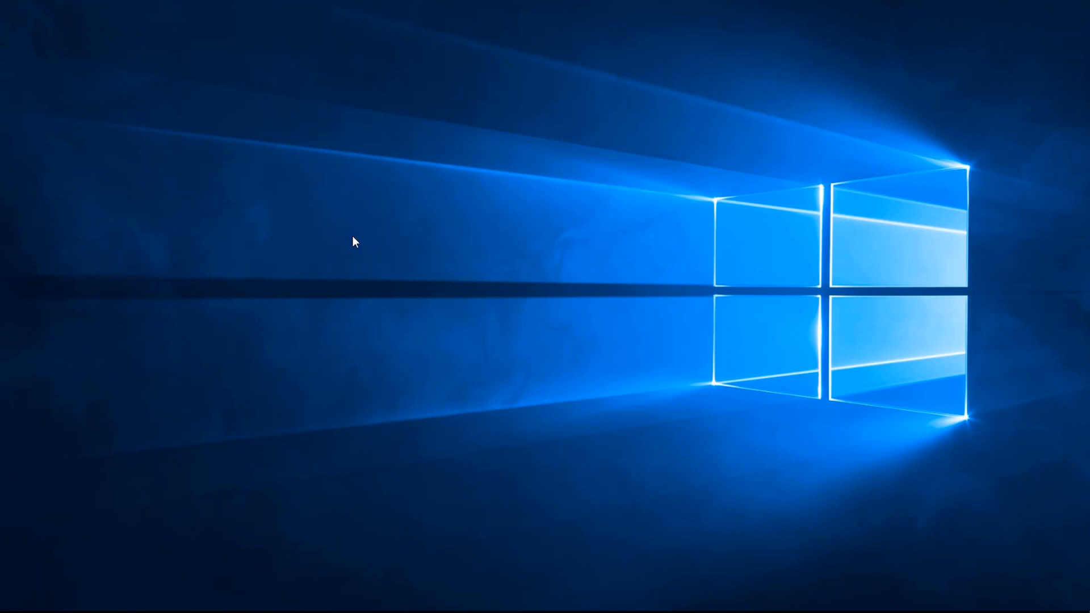